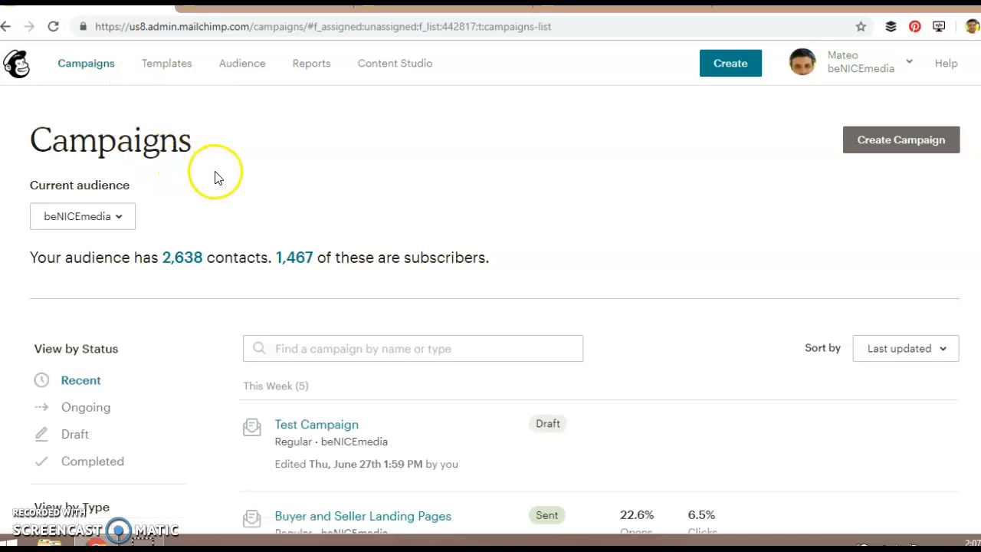
scroll(422, 241, "down", 2)
scroll(467, 281, "up", 2)
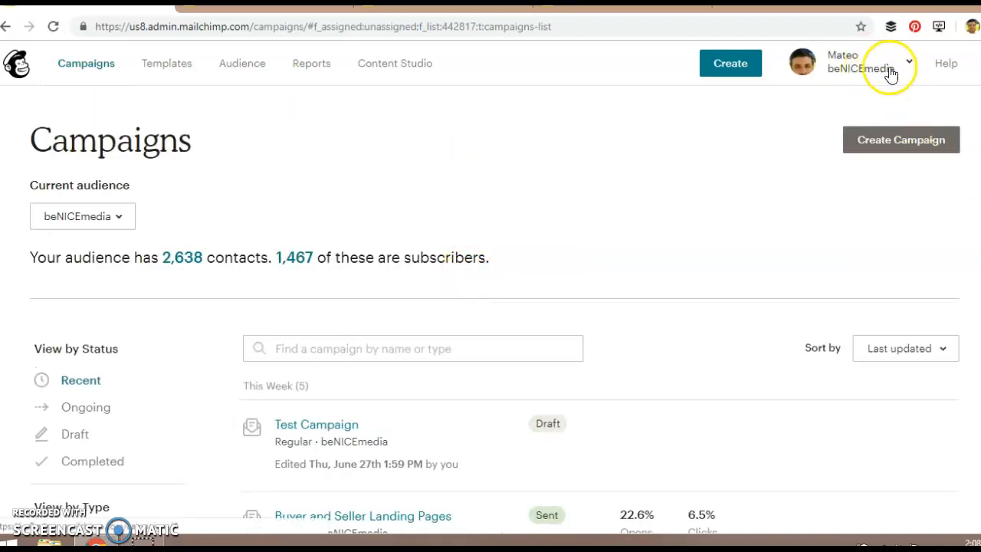
left_click(891, 70)
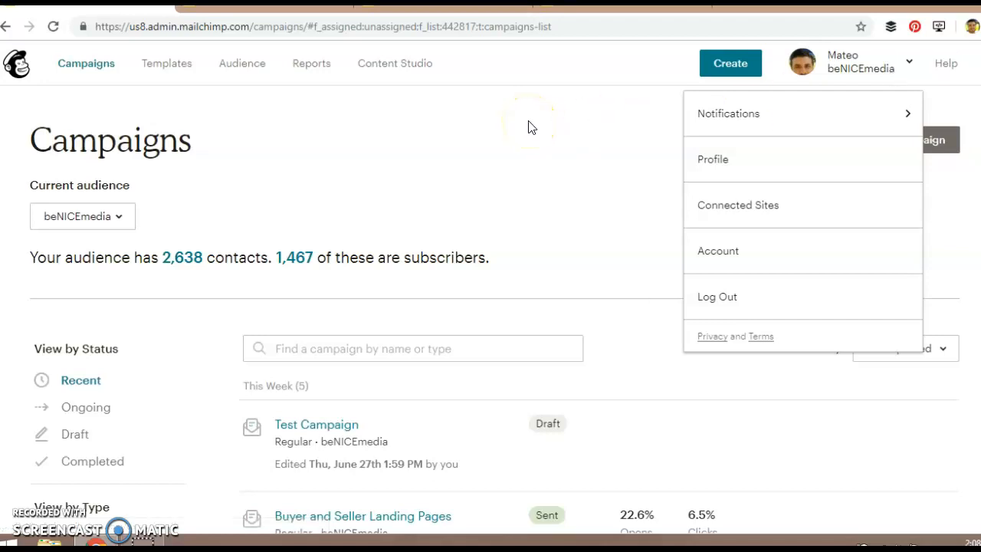
left_click(480, 141)
Open the audience dashboard and view the available sources for importing contacts.
left_click(255, 68)
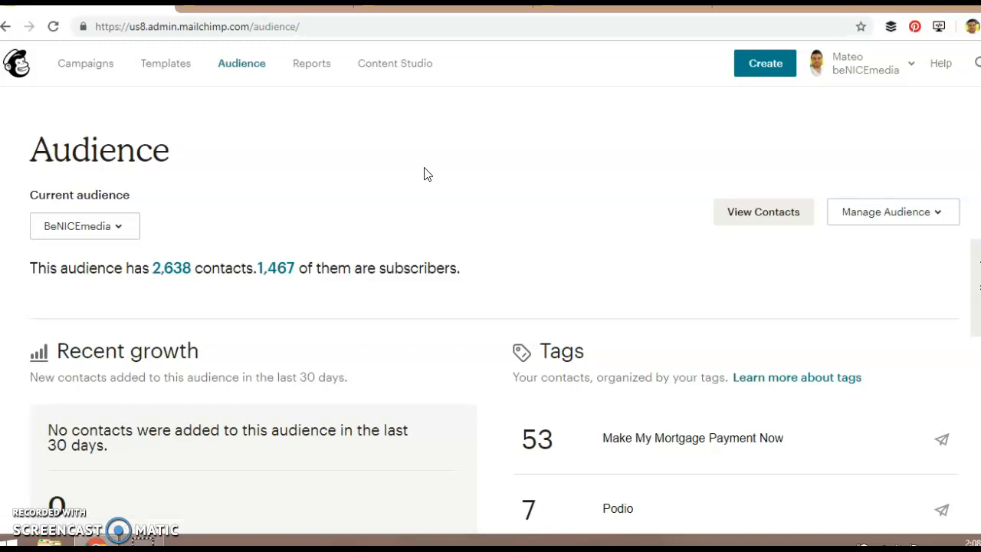
scroll(423, 180, "down", 1)
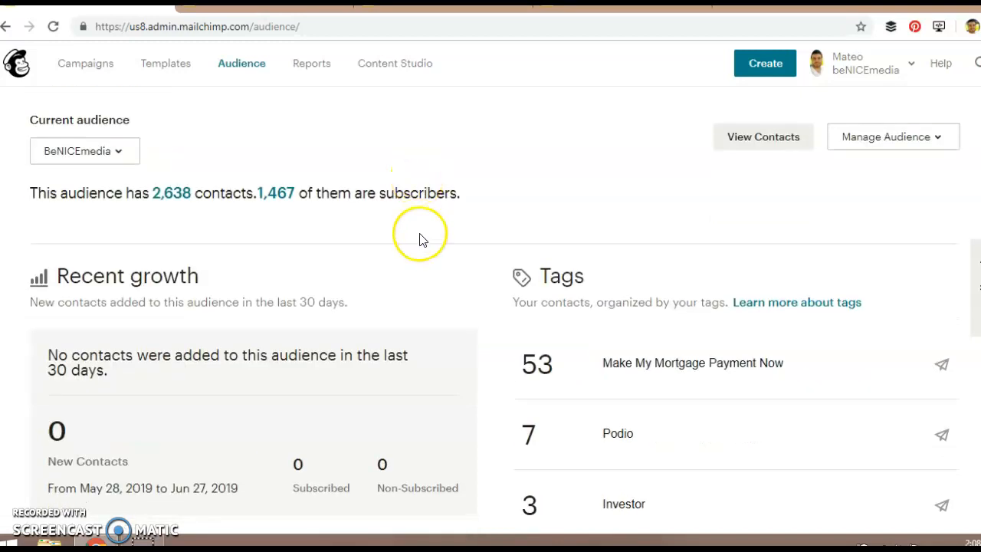
scroll(420, 240, "up", 1)
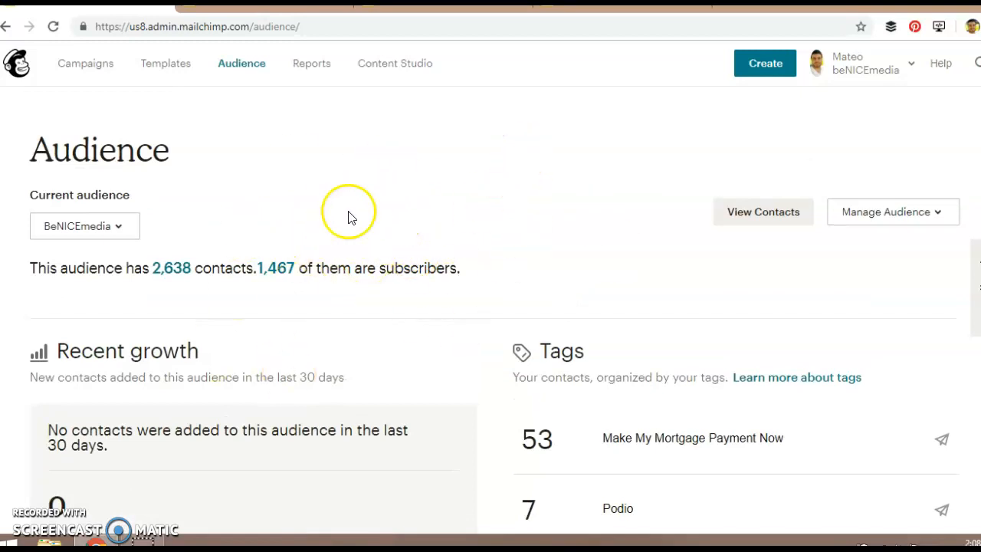
left_click(883, 221)
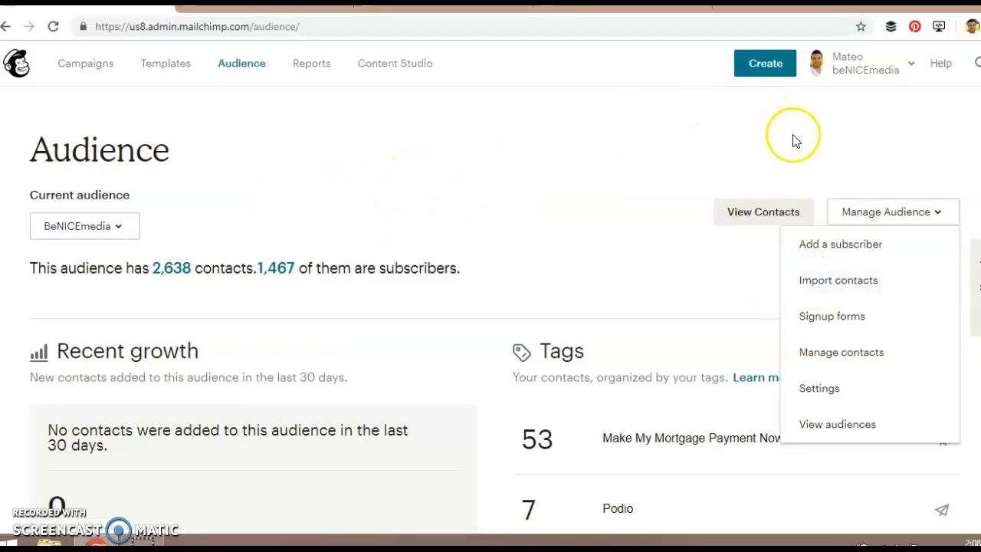
left_click(821, 283)
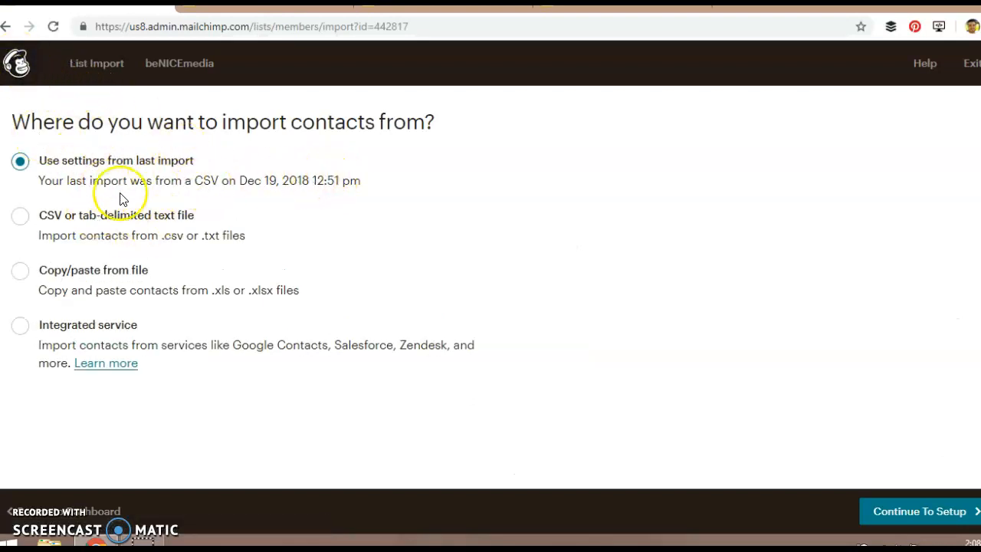
left_click(7, 29)
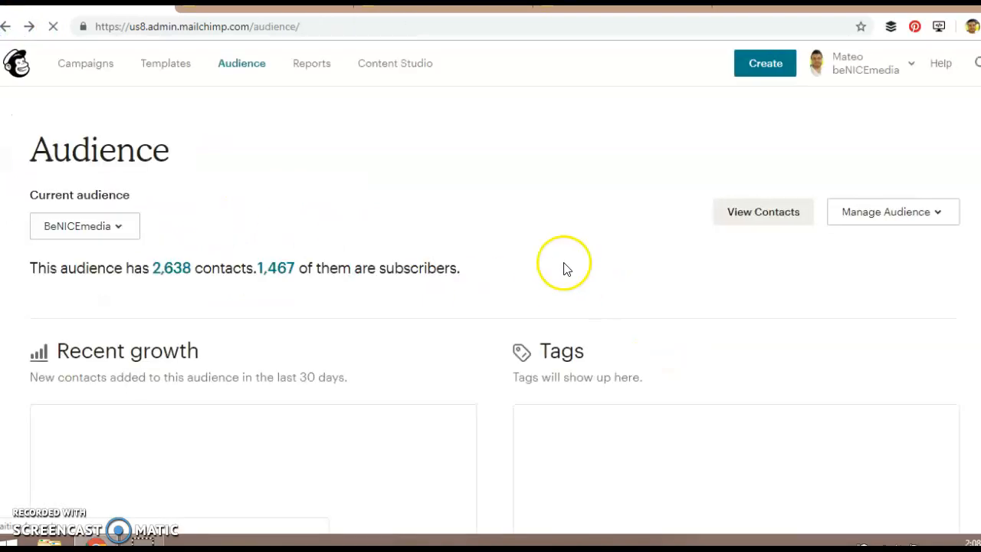
Open the form for adding a single subscriber to the audience and examine its fields.
left_click(903, 217)
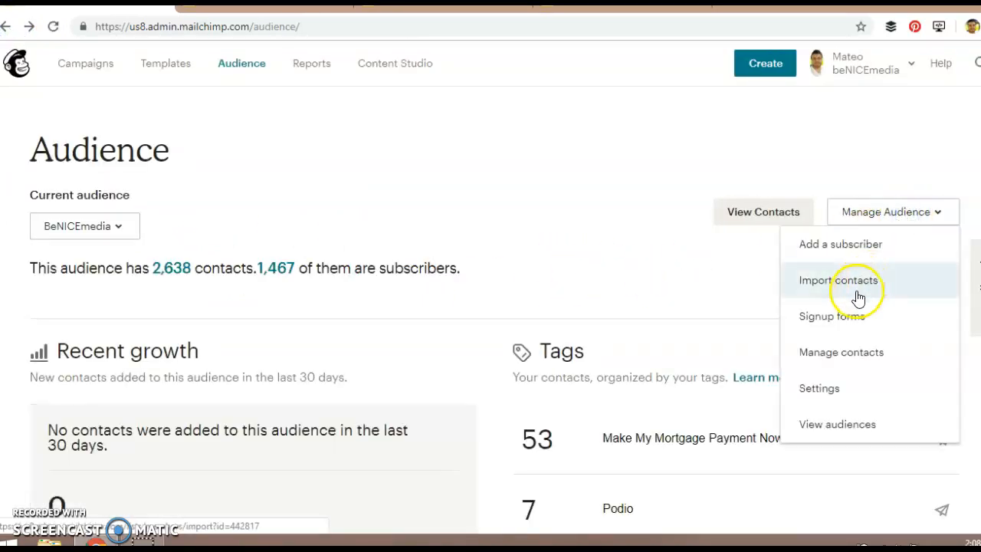
left_click(816, 241)
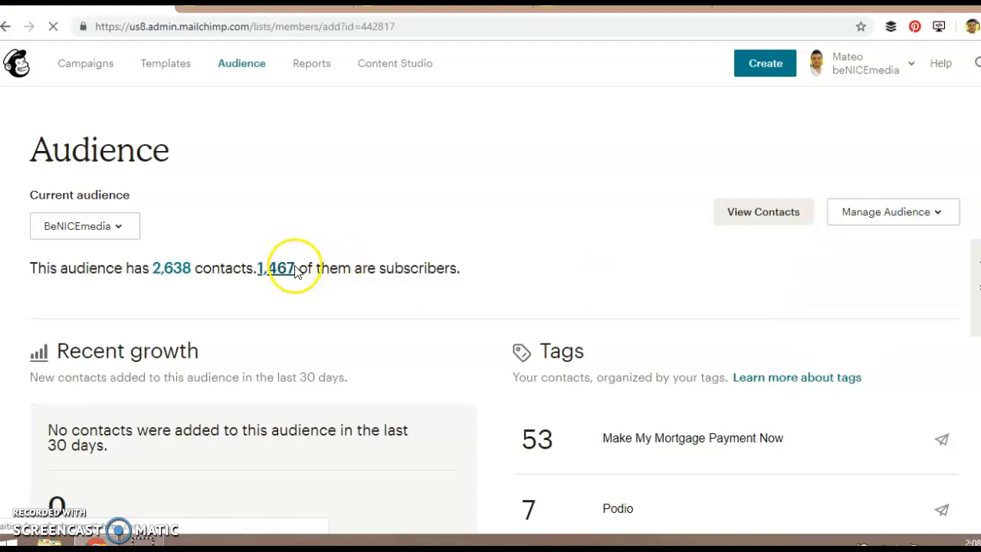
scroll(304, 288, "down", 6)
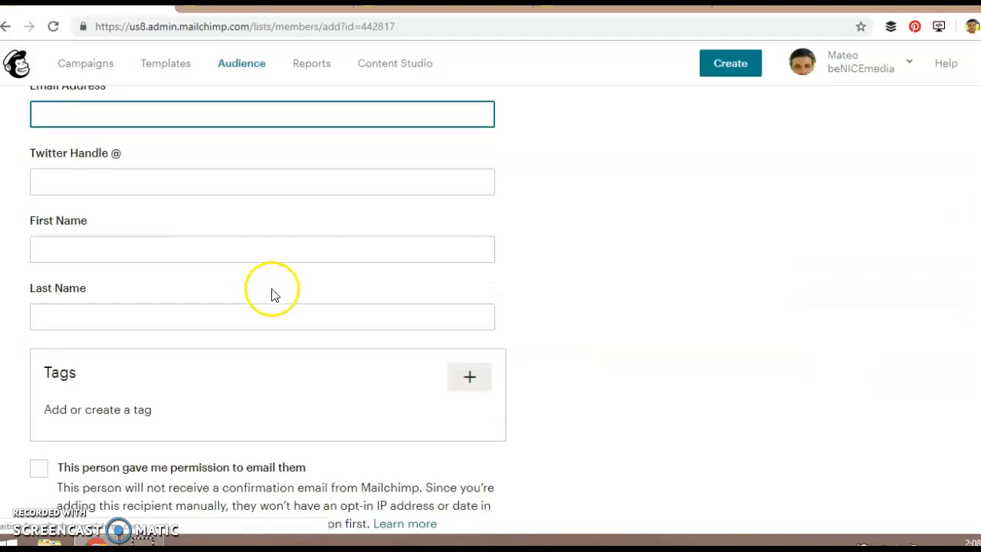
scroll(273, 367, "up", 8)
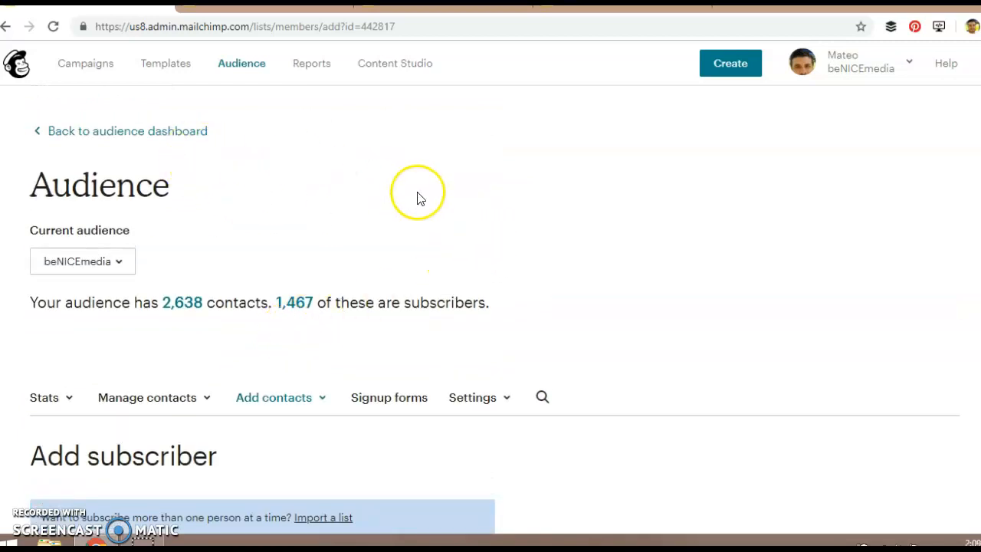
scroll(338, 312, "down", 1)
scroll(340, 317, "down", 5)
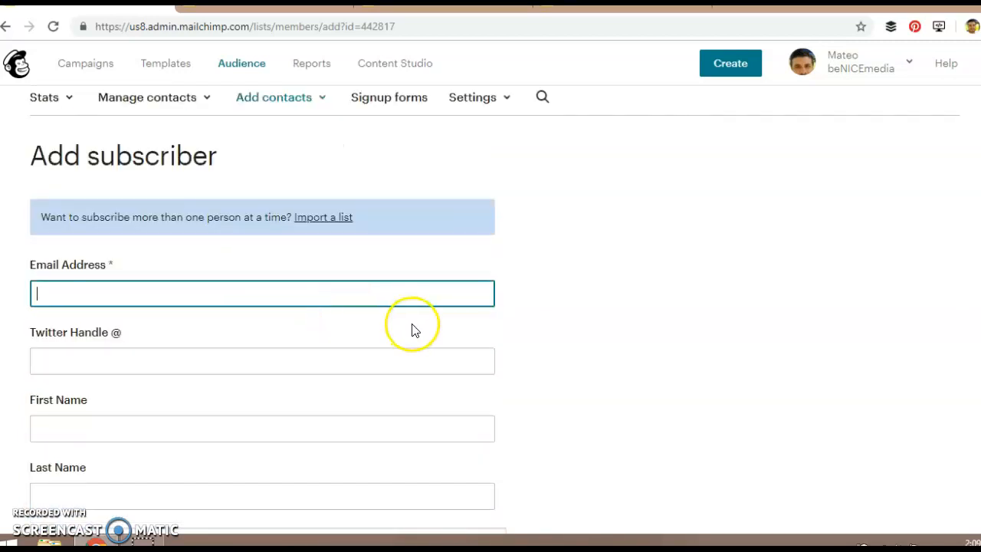
scroll(396, 332, "up", 5)
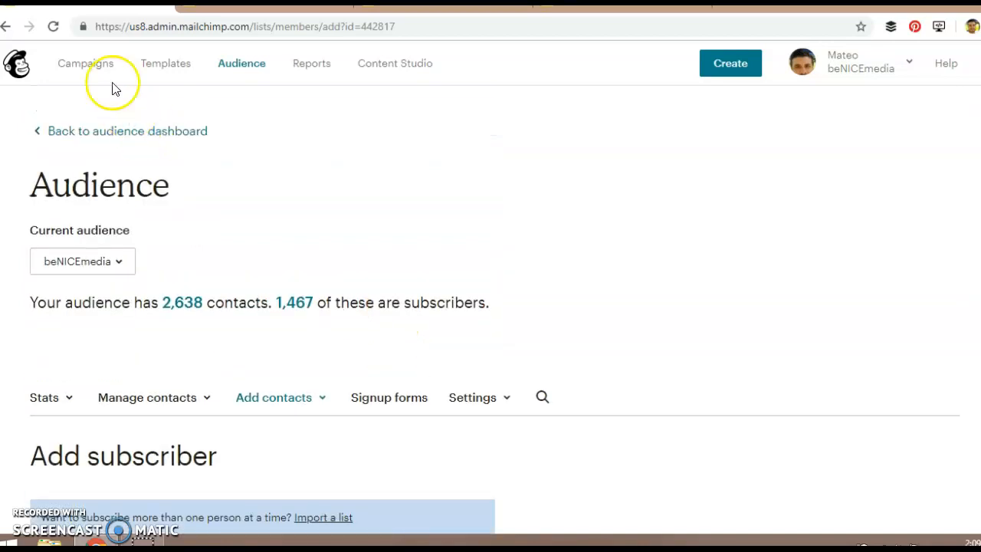
Look through the campaigns list and view the sent email of the "Buyer and Seller Landing Pages" campaign.
left_click(102, 64)
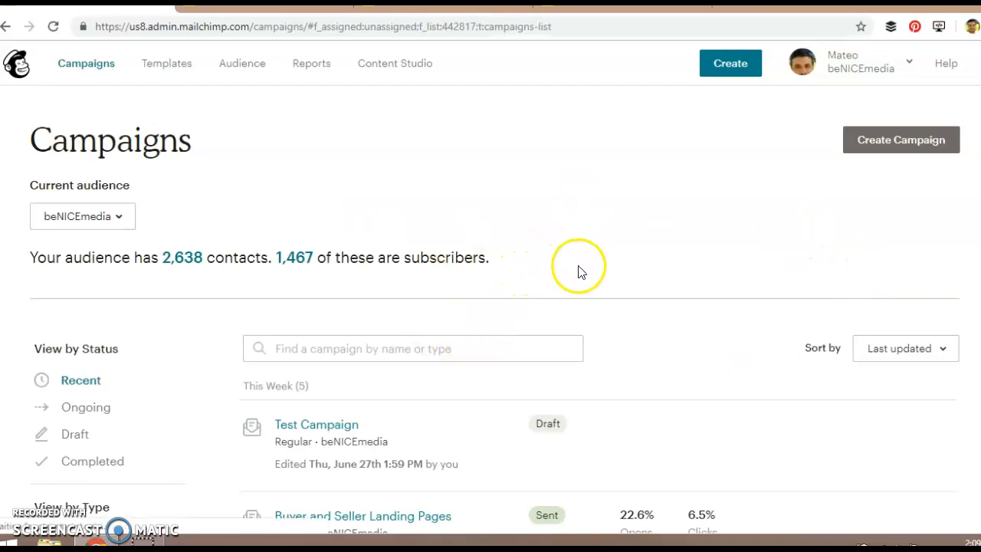
scroll(552, 321, "down", 1)
scroll(532, 328, "up", 1)
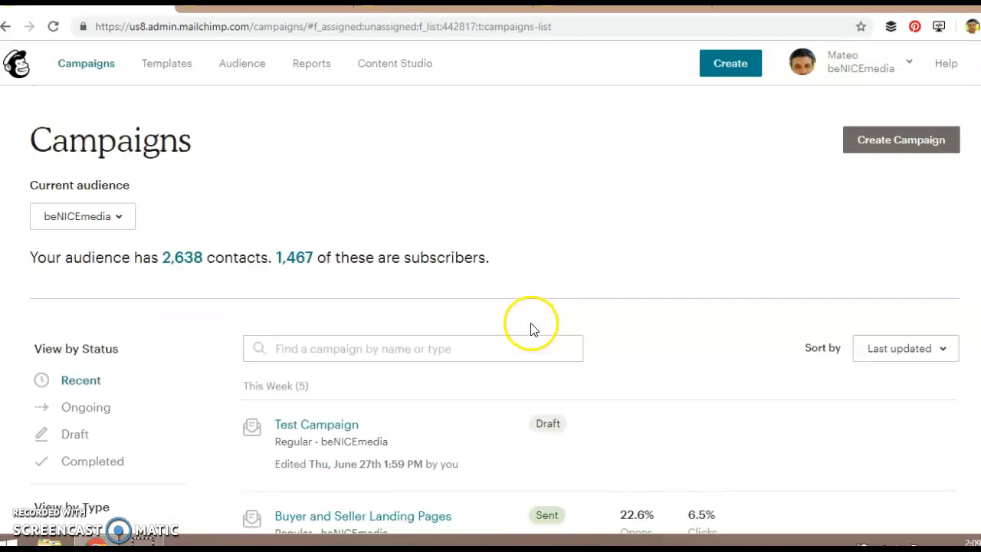
scroll(387, 282, "down", 1)
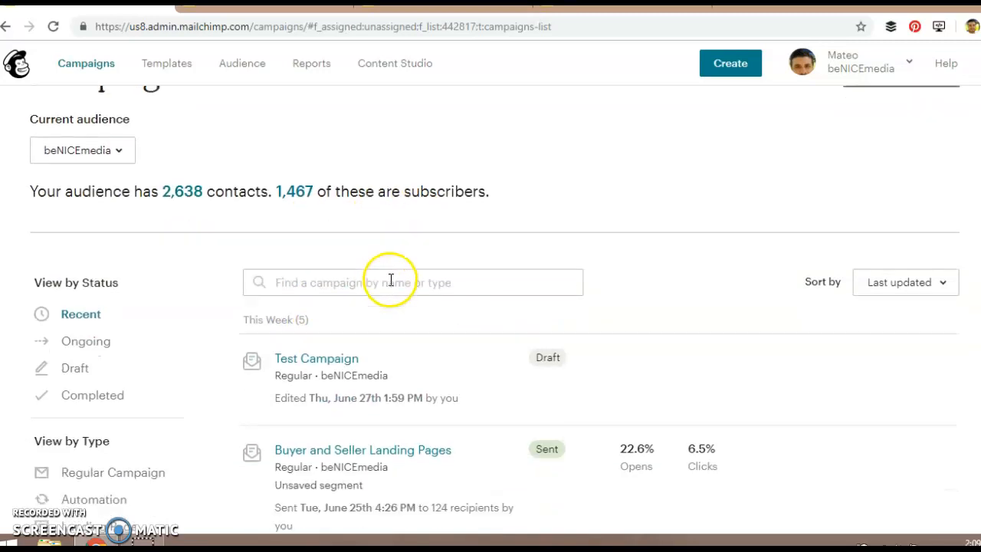
scroll(574, 272, "up", 1)
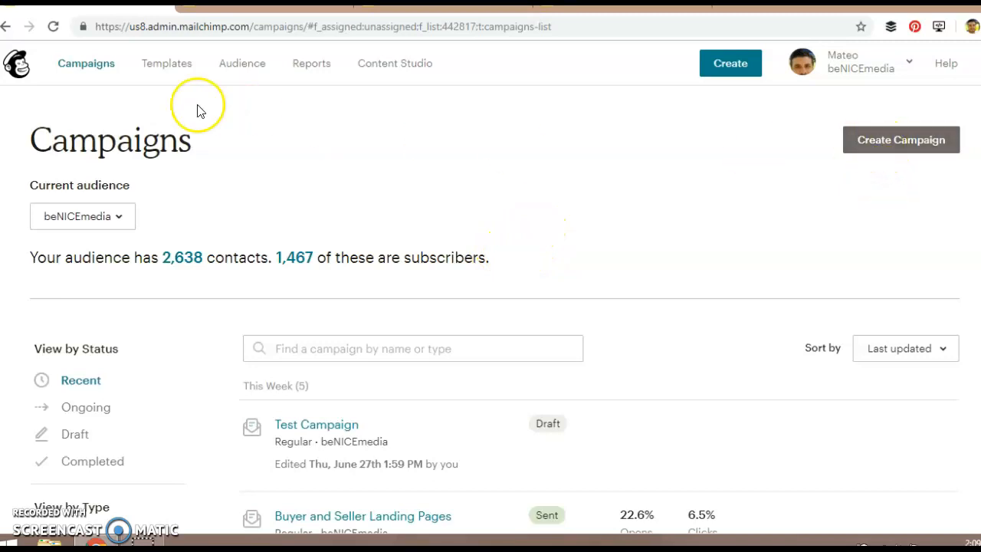
scroll(317, 339, "down", 4)
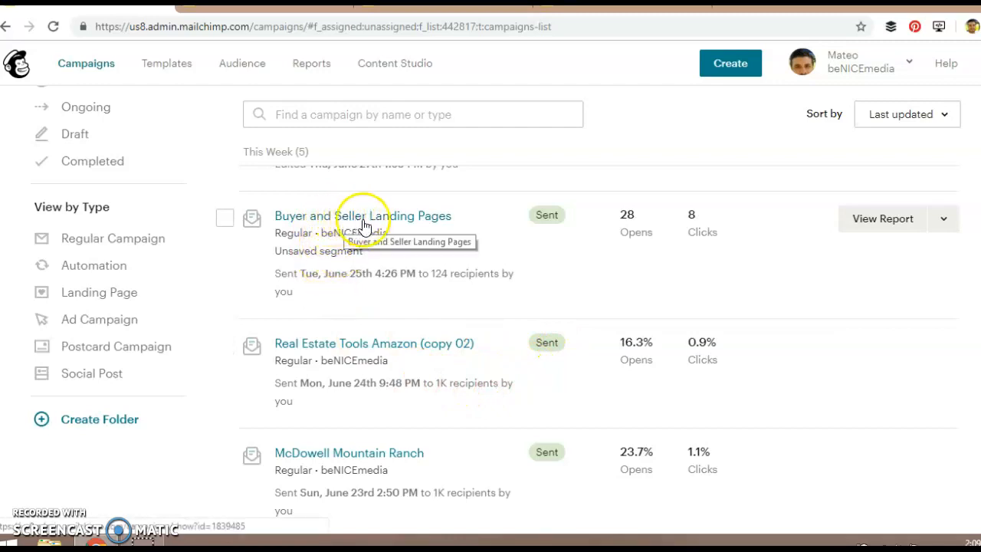
left_click(943, 223)
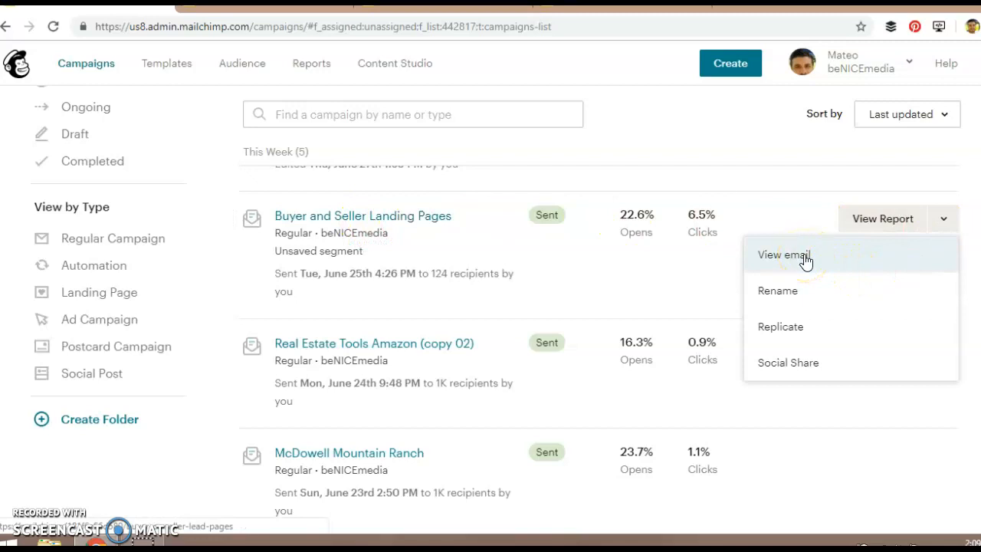
left_click(781, 257)
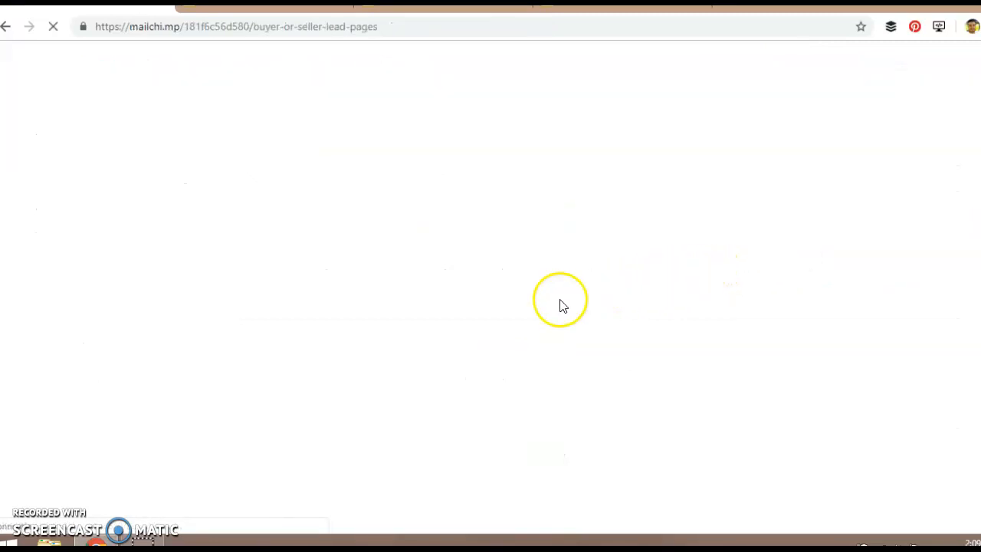
scroll(655, 323, "down", 3)
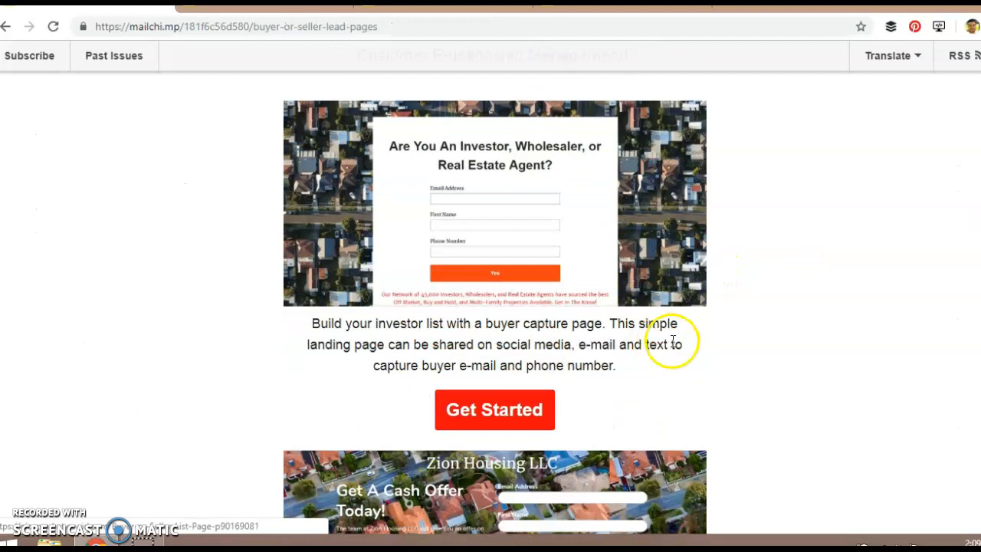
scroll(672, 346, "up", 3)
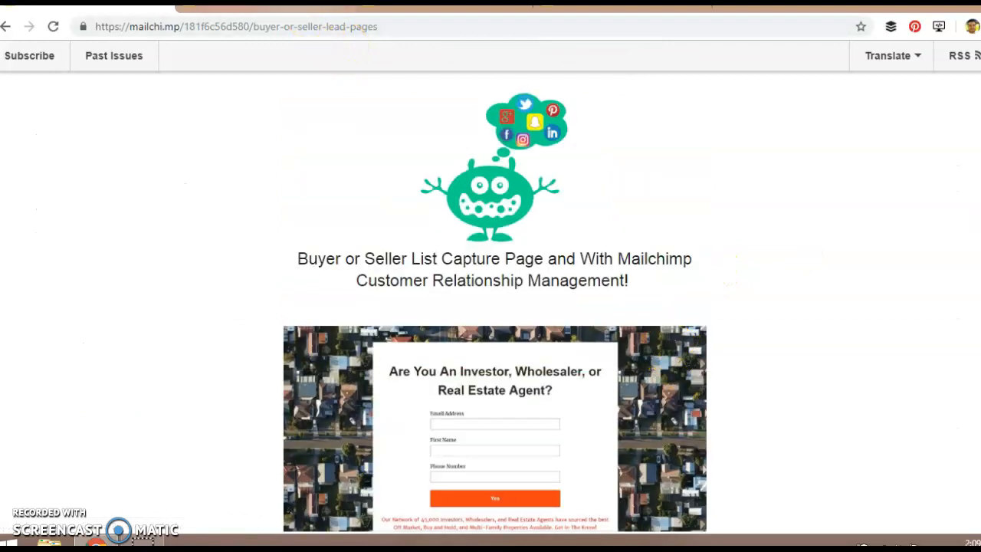
Examine the Zion Housing LLC and The Real Estate Guy landing pages, and return to the campaigns list.
left_click(317, 25)
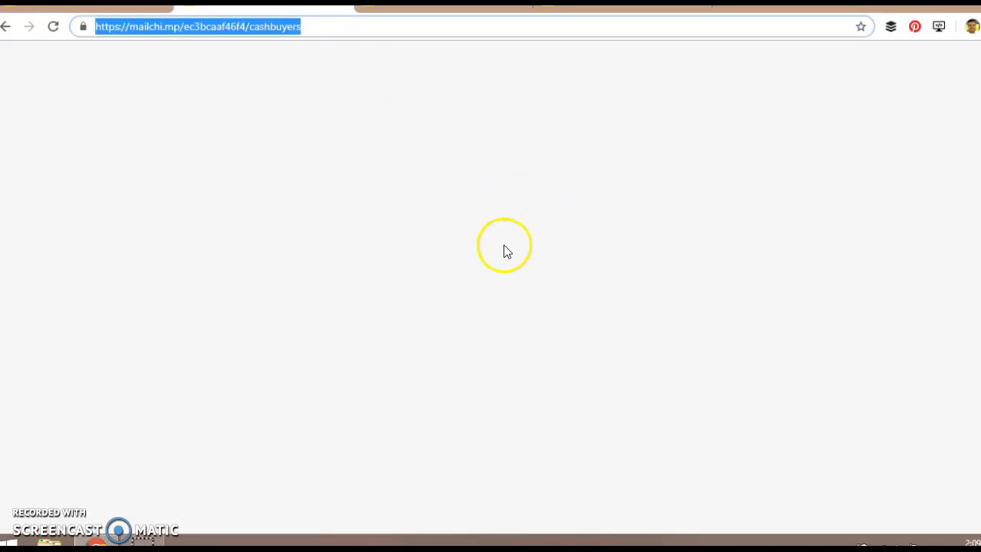
scroll(767, 348, "down", 3)
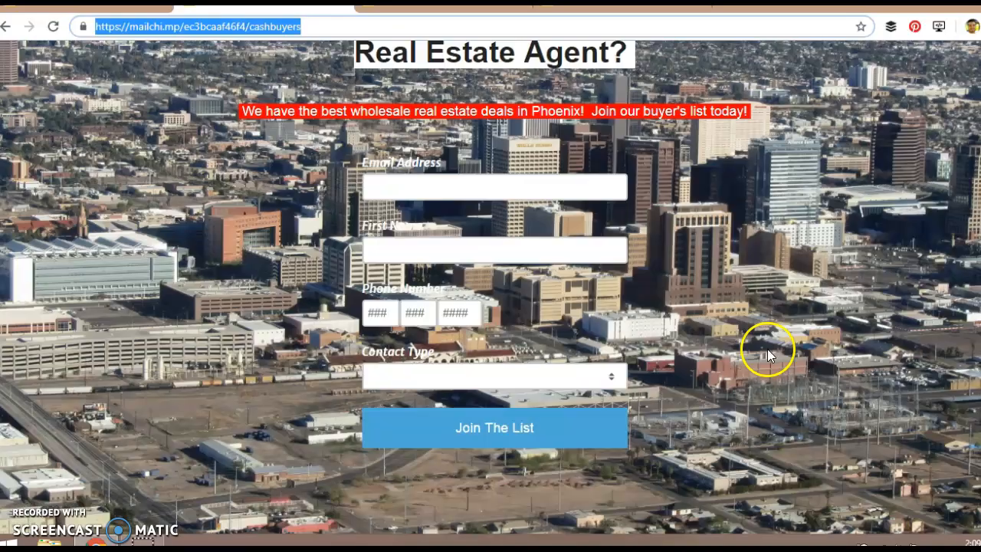
scroll(771, 351, "up", 2)
scroll(771, 351, "up", 3)
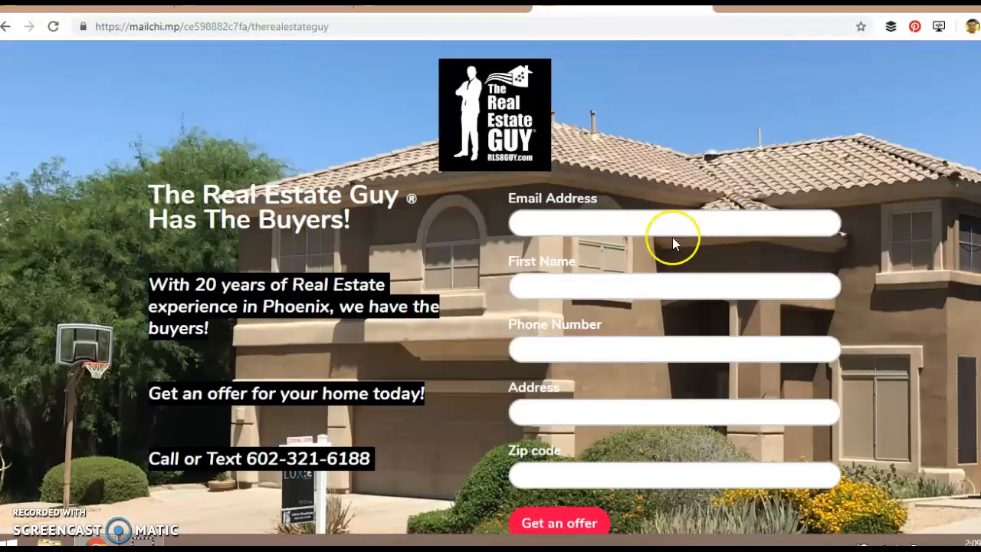
scroll(672, 239, "down", 8)
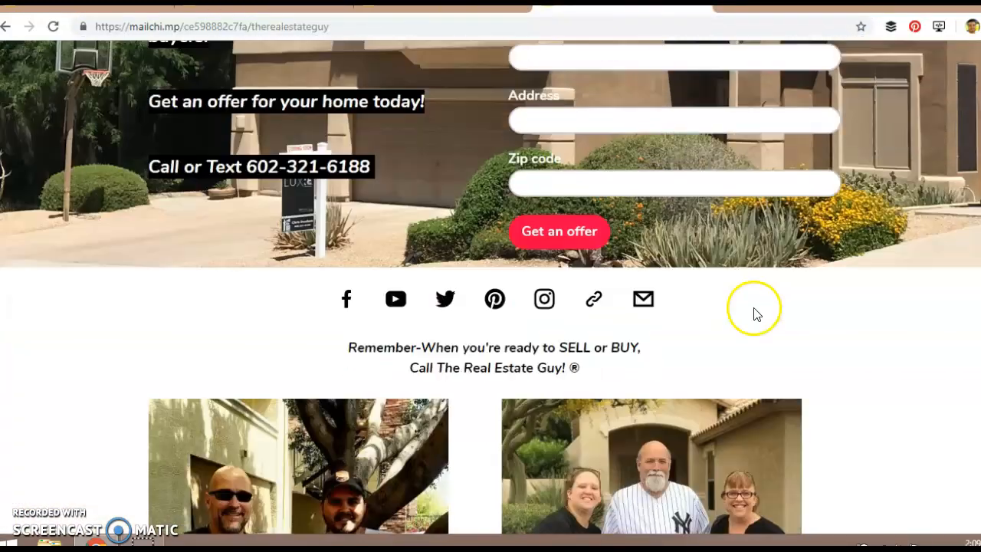
scroll(823, 393, "down", 6)
scroll(799, 387, "up", 14)
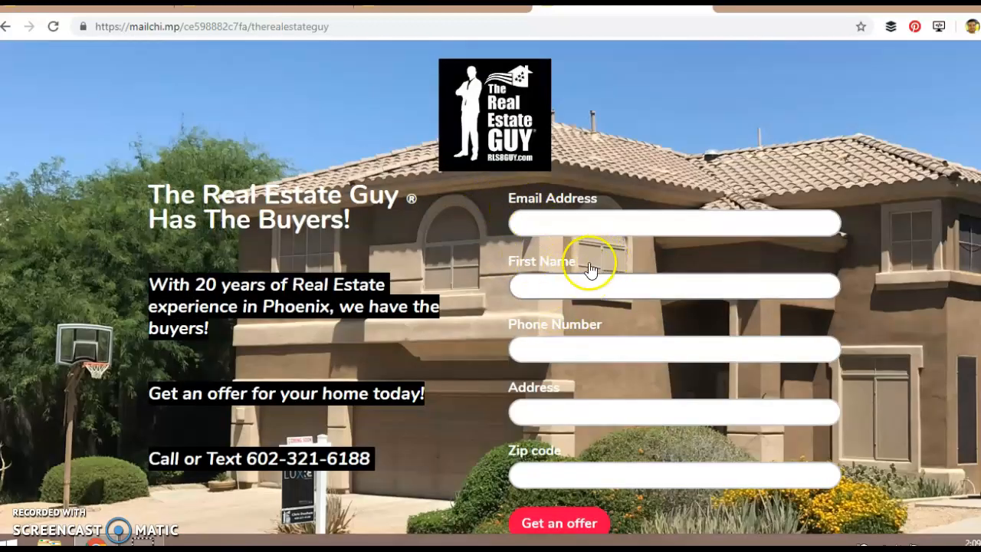
scroll(587, 268, "down", 2)
scroll(605, 326, "up", 2)
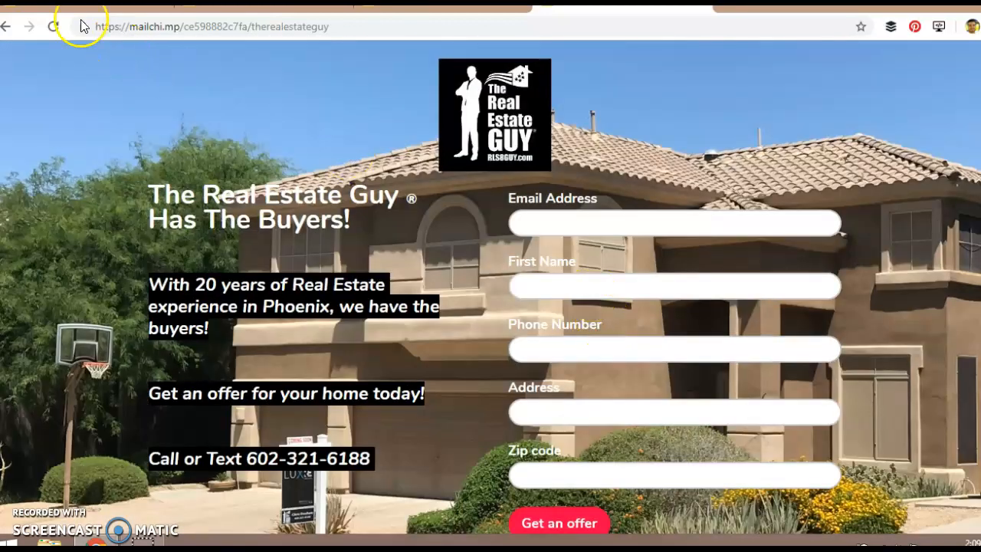
left_click(6, 26)
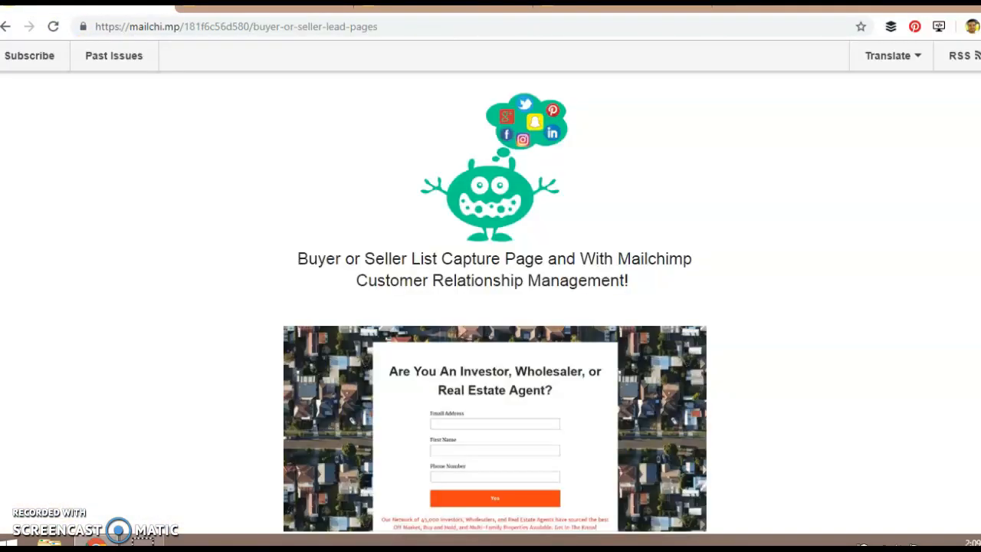
left_click(10, 26)
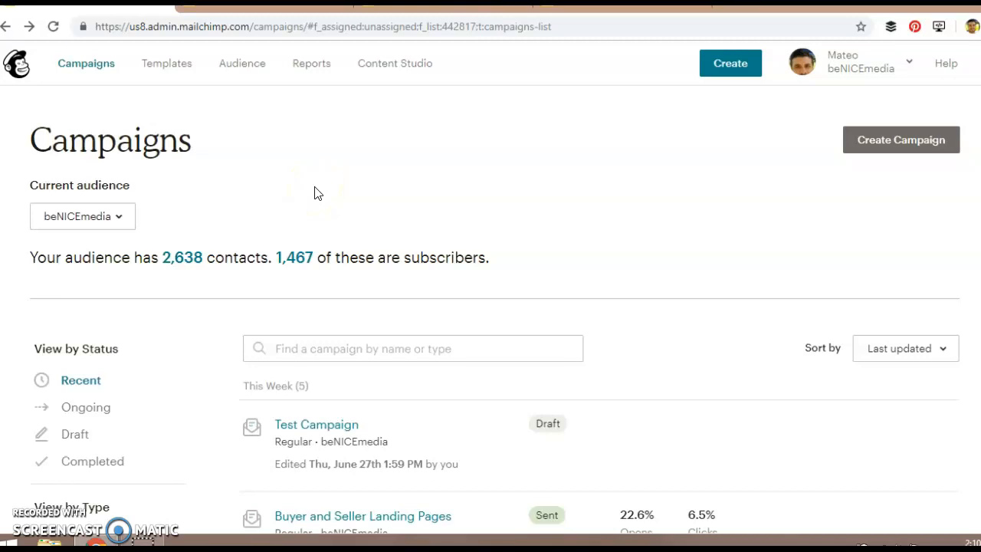
Start creating a campaign, look over the available campaign types, and choose Email.
scroll(172, 345, "down", 2)
scroll(207, 344, "up", 2)
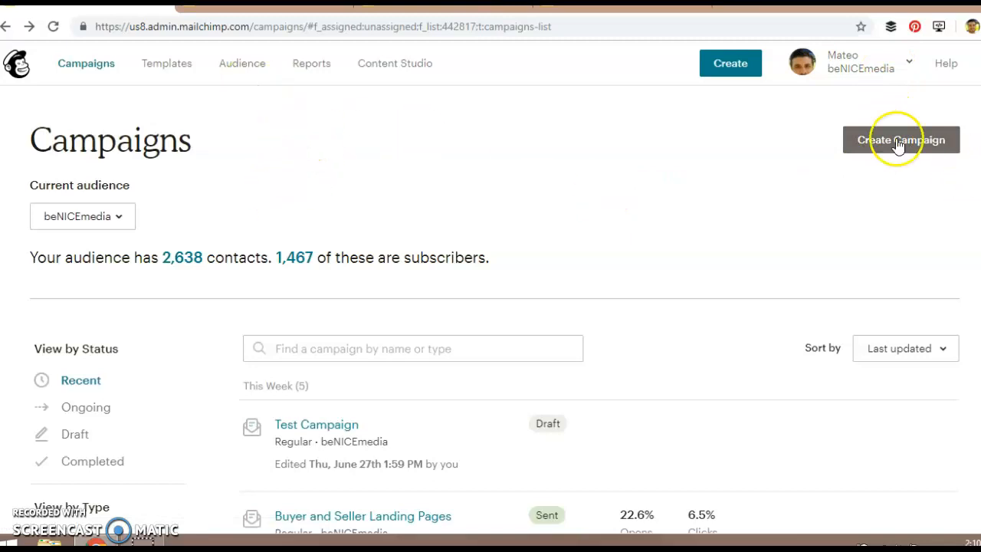
left_click(873, 147)
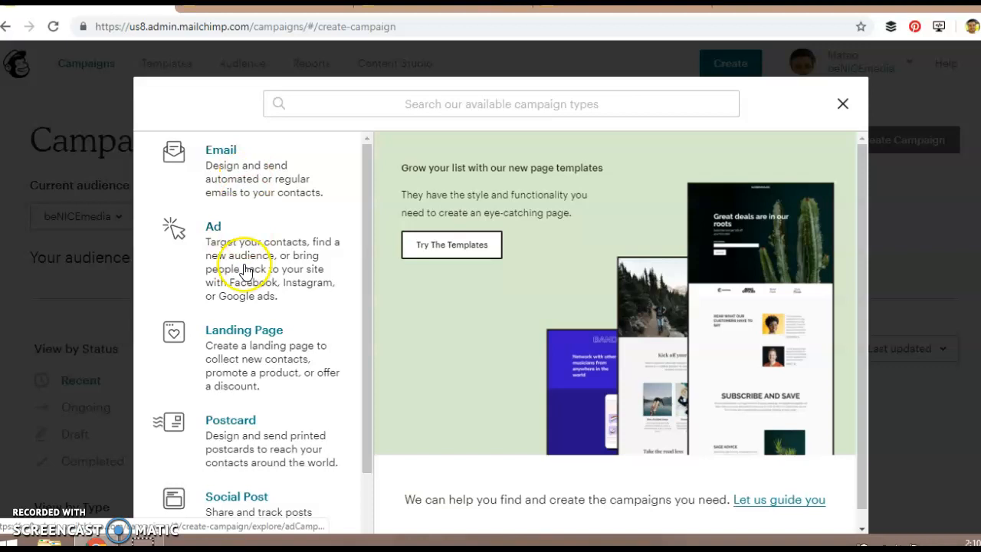
left_click_drag(367, 338, 366, 405)
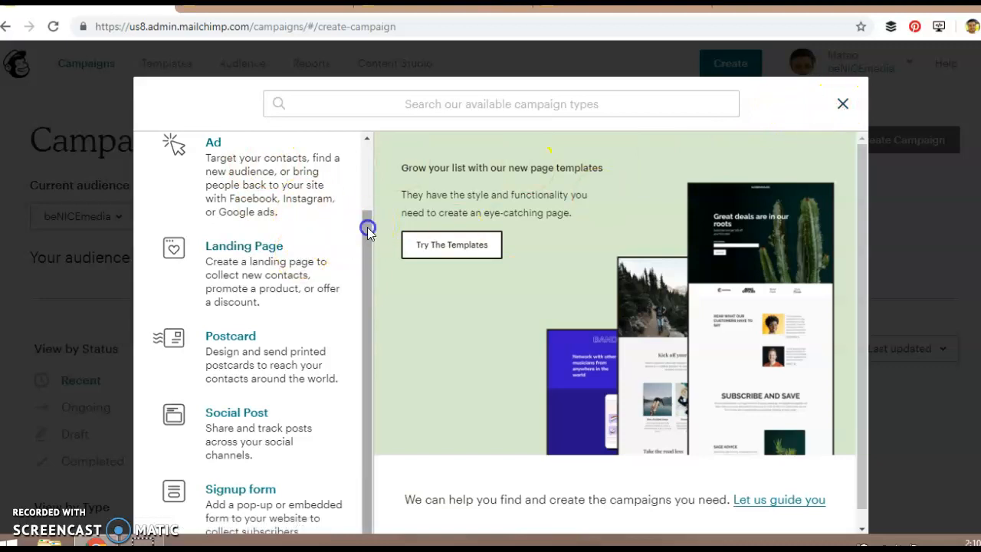
scroll(367, 227, "up", 3)
left_click(259, 161)
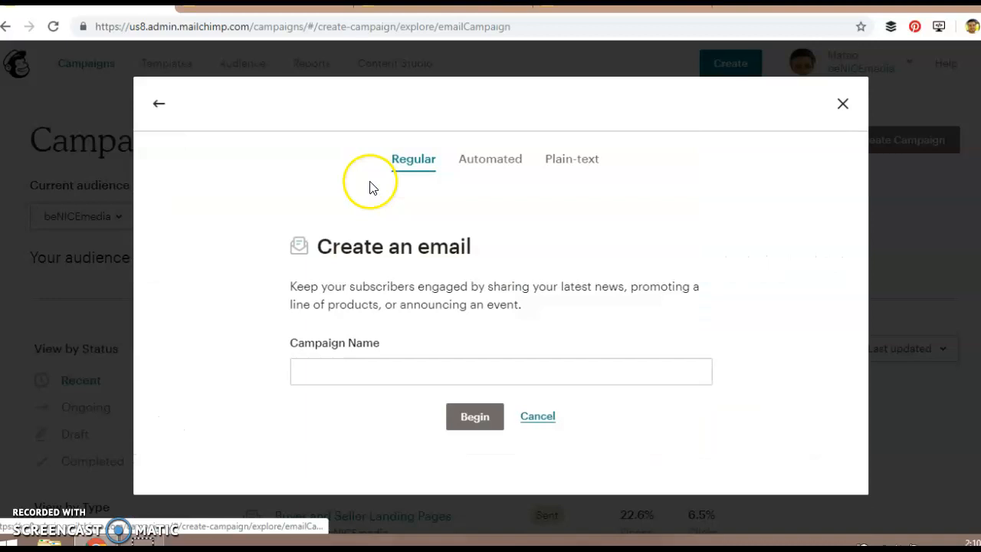
Enter "Test Email campaign" as the campaign name, view the automated email types, and return to the regular email form.
left_click(389, 365)
type("Test Email campaign")
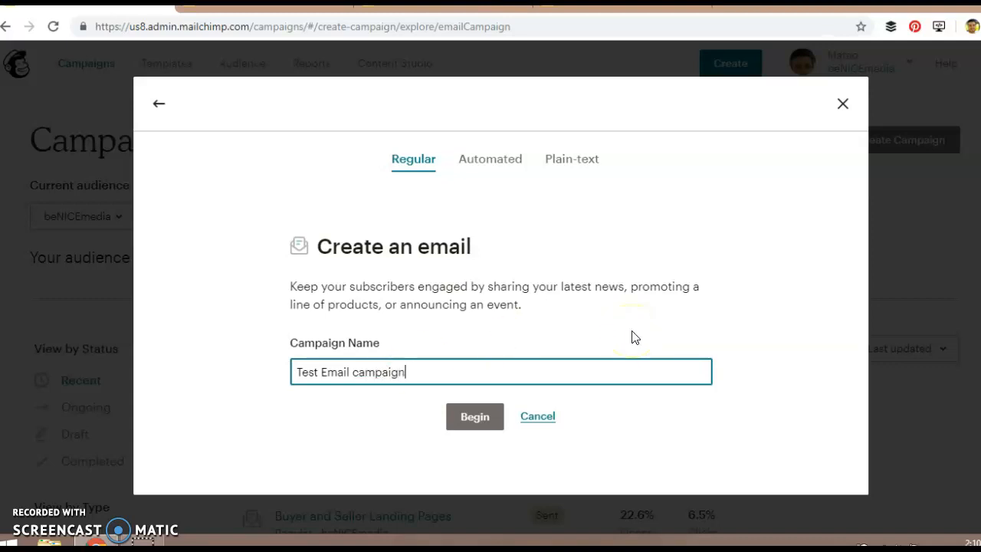
left_click(488, 162)
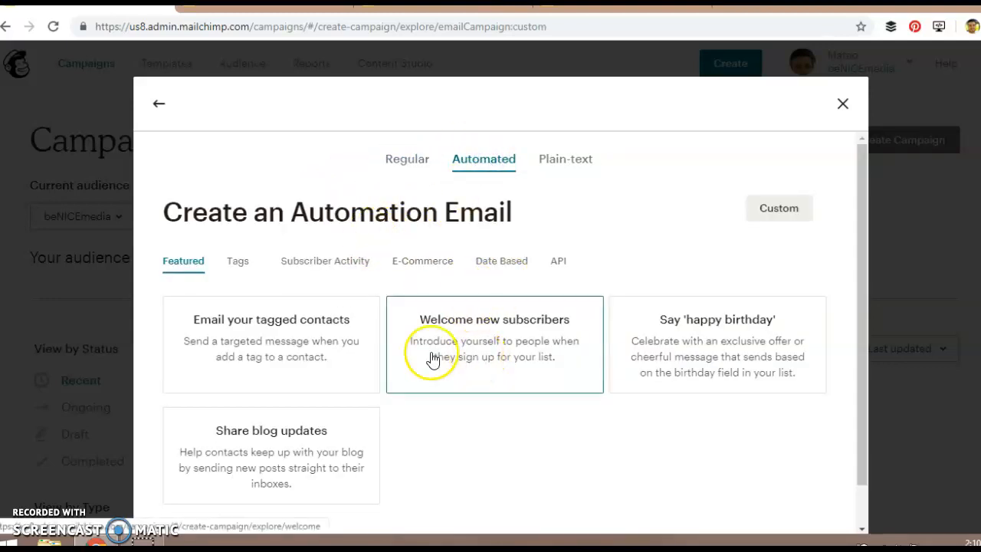
scroll(427, 383, "down", 1)
scroll(429, 385, "up", 1)
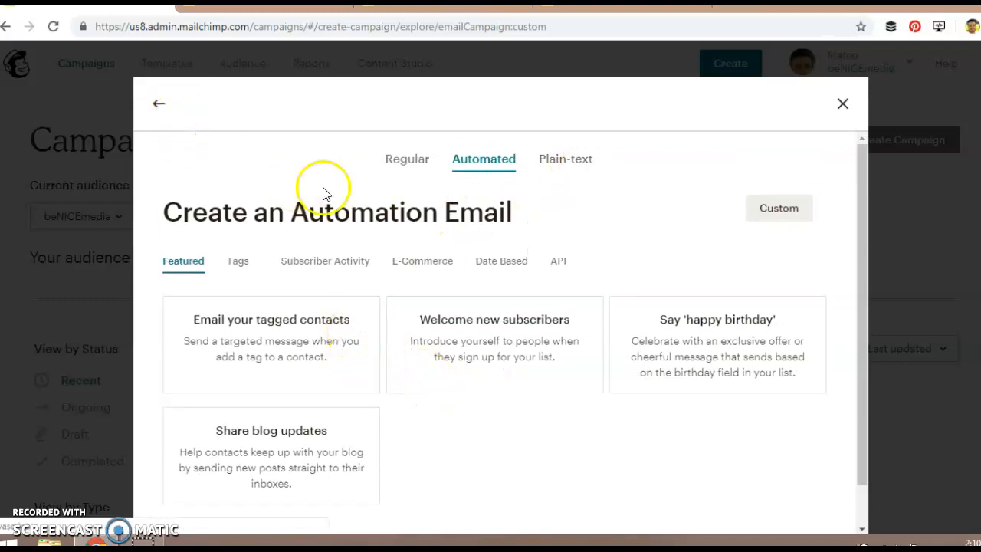
left_click(405, 164)
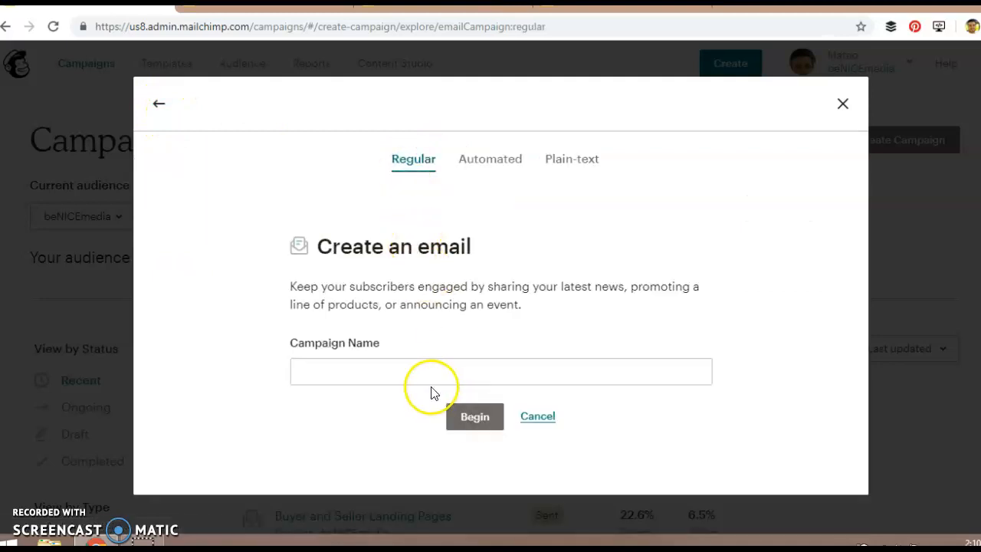
Name the regular email "The test campaign" and begin the campaign.
left_click(439, 373)
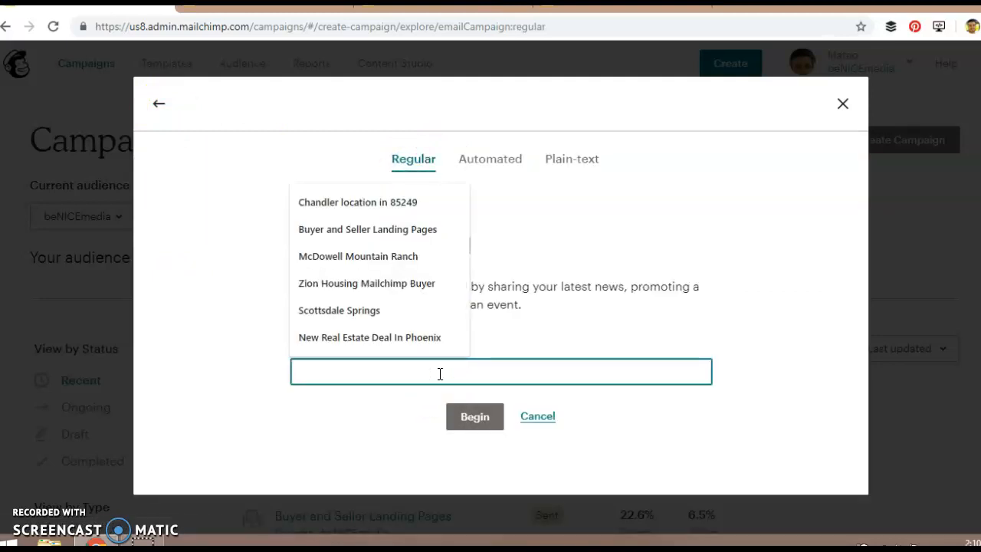
type("The test campaign")
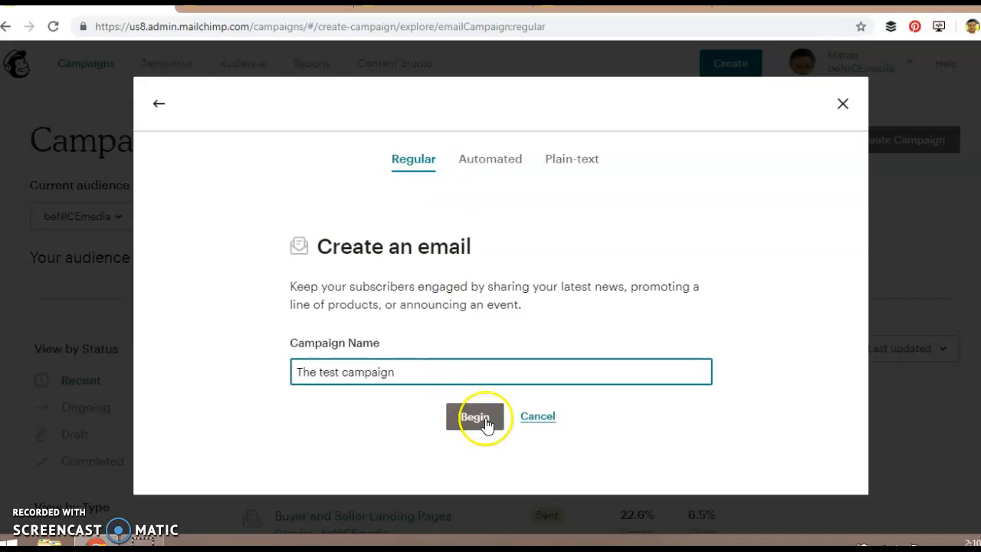
left_click(485, 423)
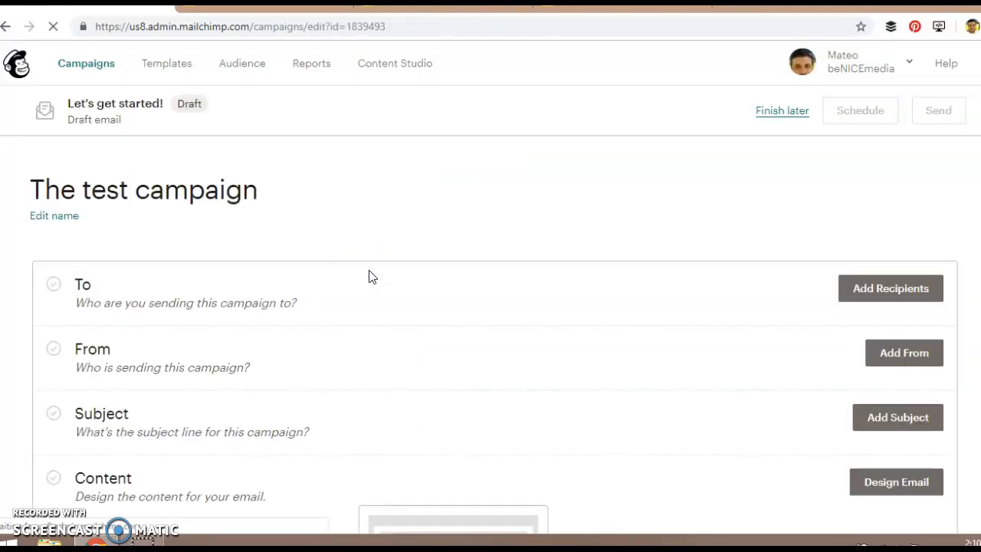
Choose the beNICEmedia audience as the campaign's recipients and view the segment or tag options, keeping all subscribers in the audience.
scroll(386, 257, "down", 1)
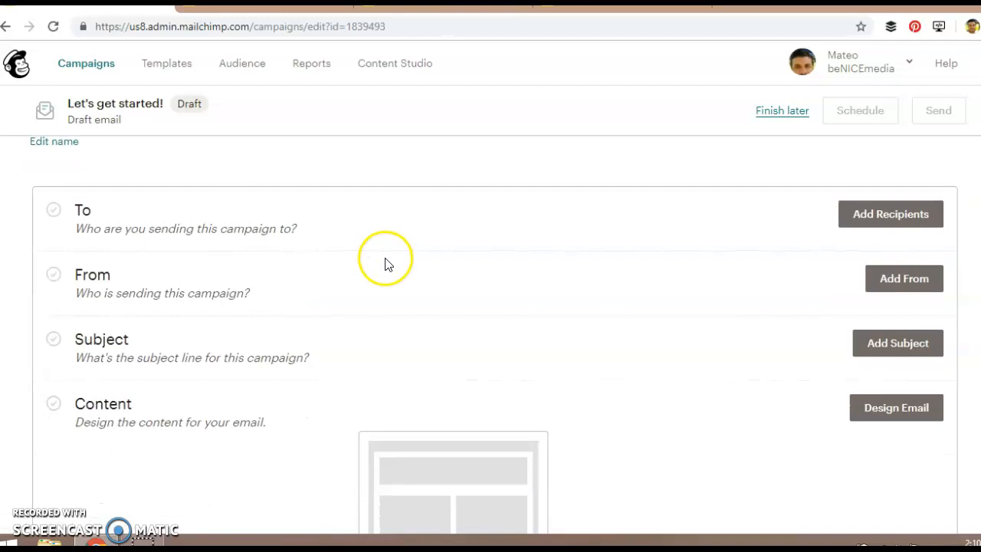
scroll(387, 261, "up", 1)
scroll(192, 230, "down", 2)
scroll(276, 272, "up", 2)
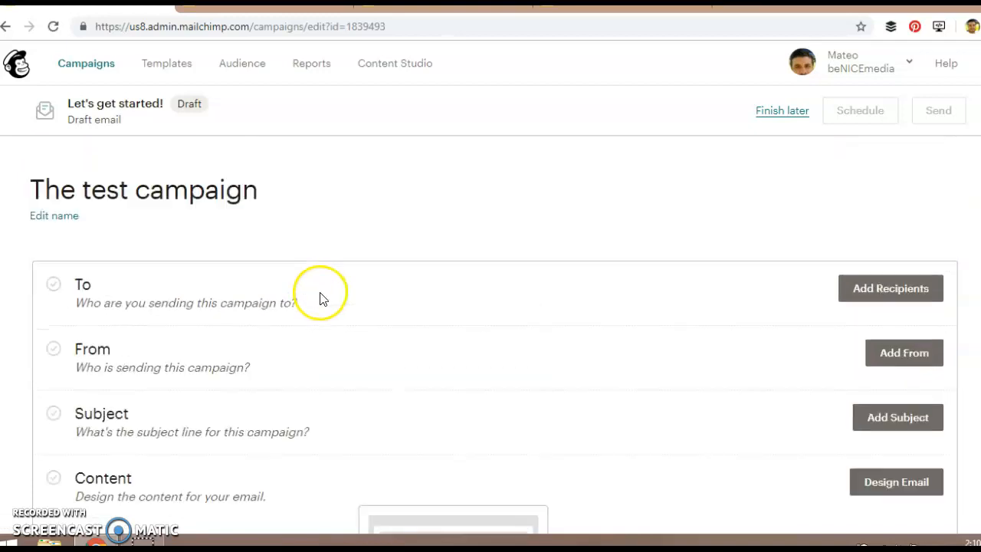
left_click(869, 294)
left_click(337, 361)
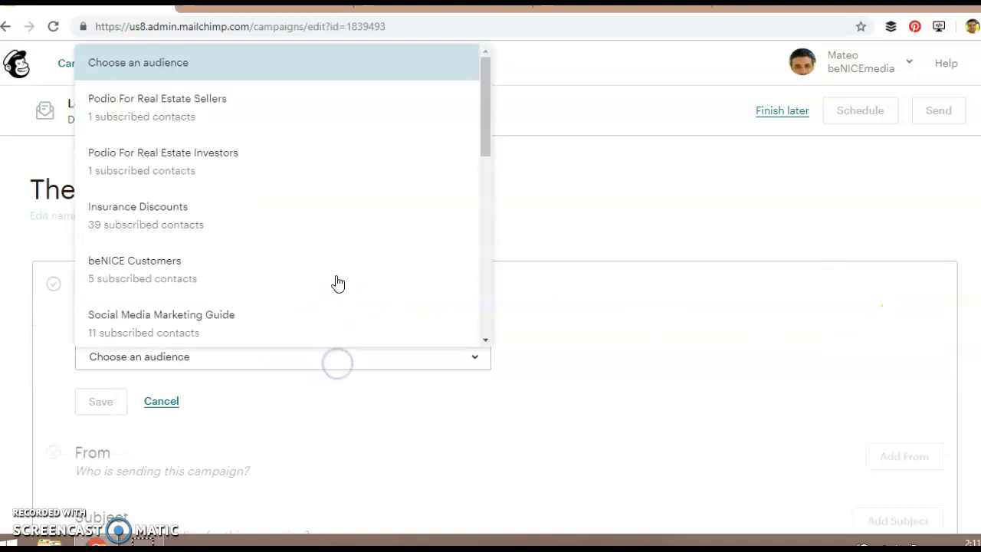
left_click_drag(483, 136, 484, 330)
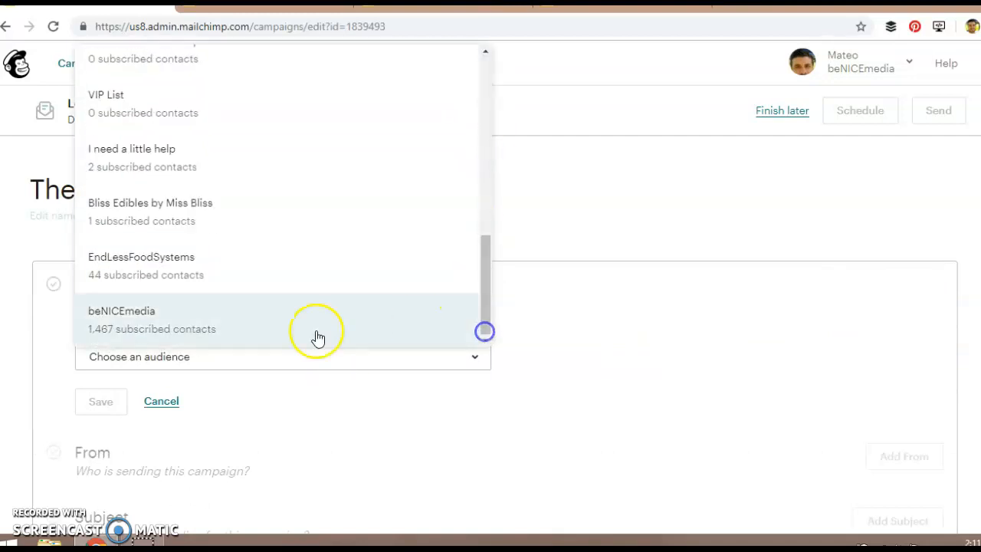
left_click(233, 335)
scroll(580, 308, "down", 3)
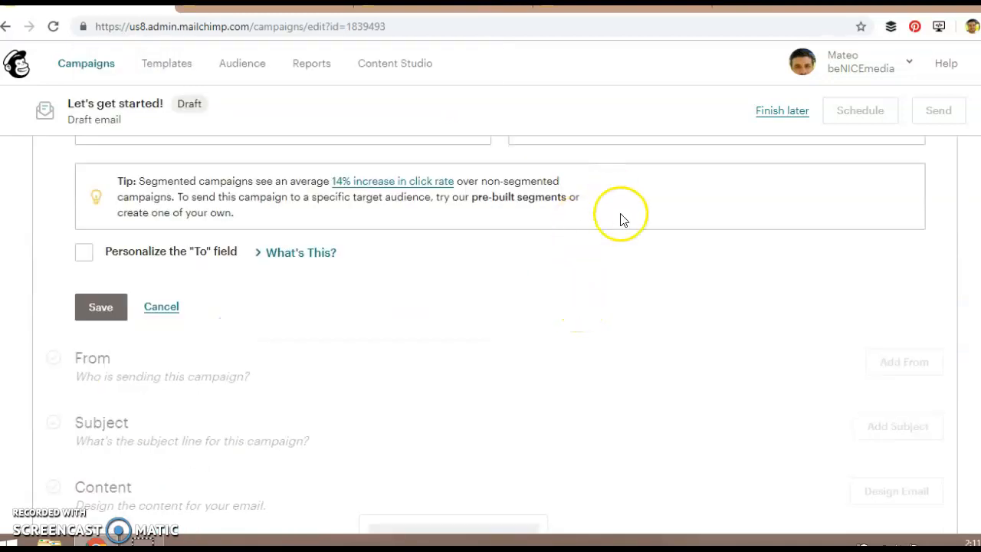
scroll(582, 198, "up", 2)
left_click(556, 277)
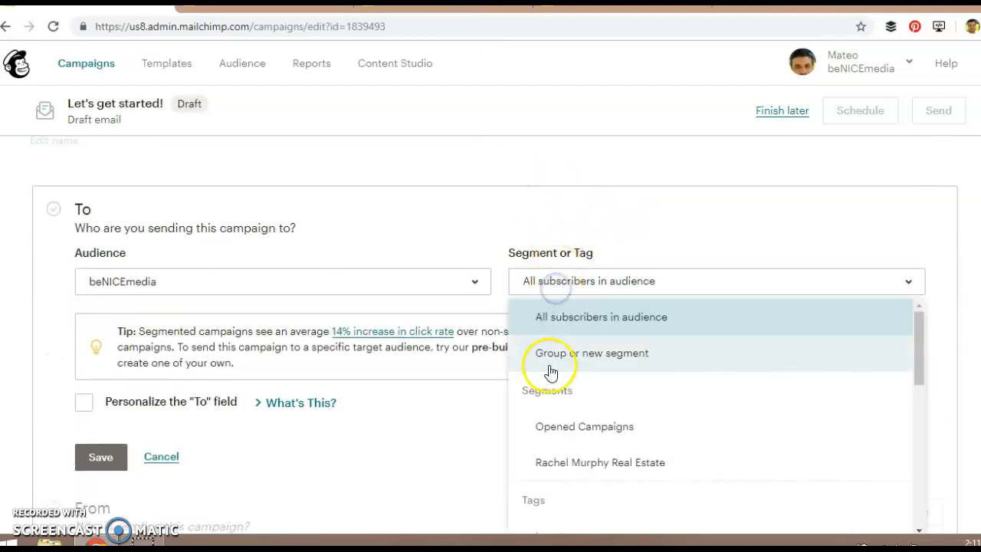
left_click(461, 206)
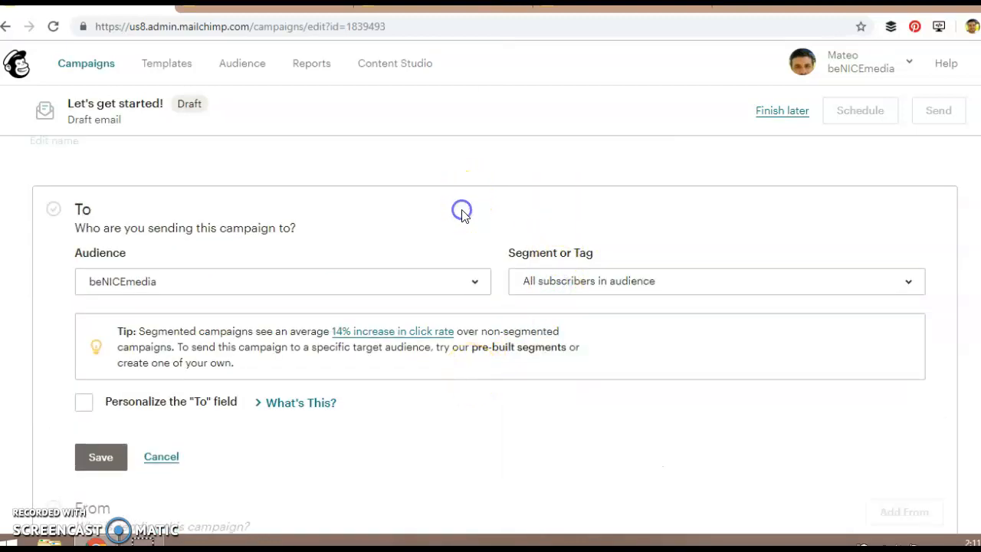
Personalize the "To" field with the *|FNAME|* merge tag and save the recipients.
scroll(413, 222, "down", 2)
left_click(85, 256)
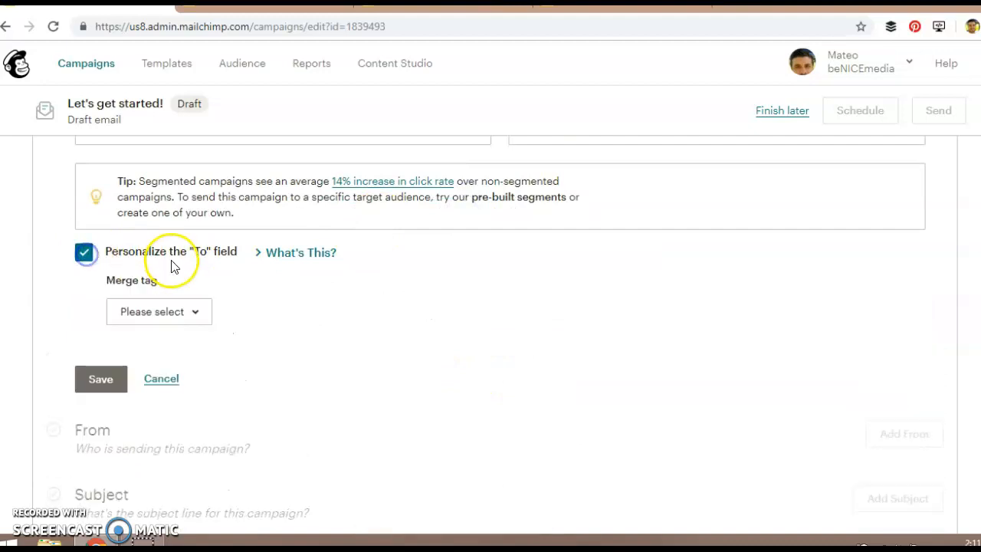
left_click(175, 315)
left_click(160, 384)
left_click(97, 383)
Open the campaign's sender details, review the name and email address, and save them.
scroll(441, 335, "up", 1)
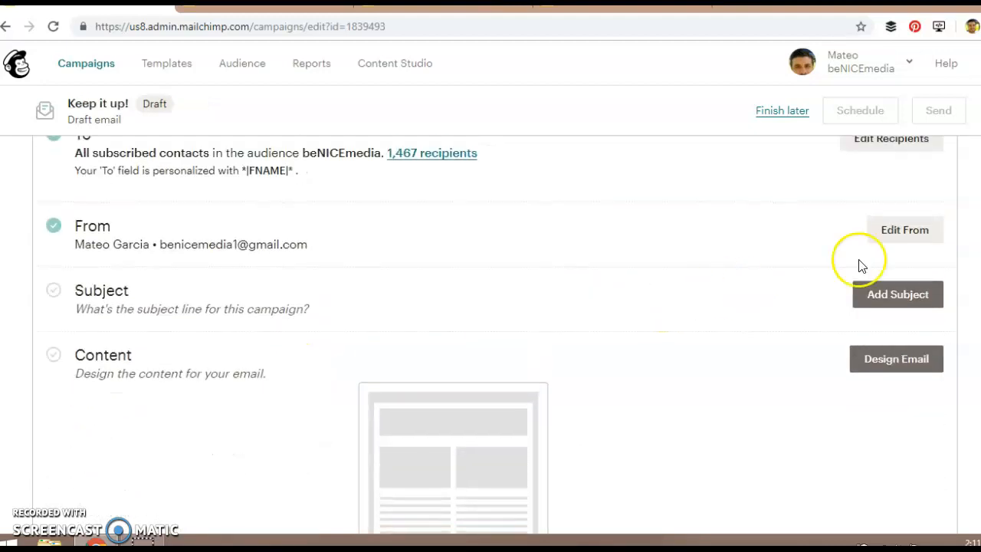
left_click(913, 231)
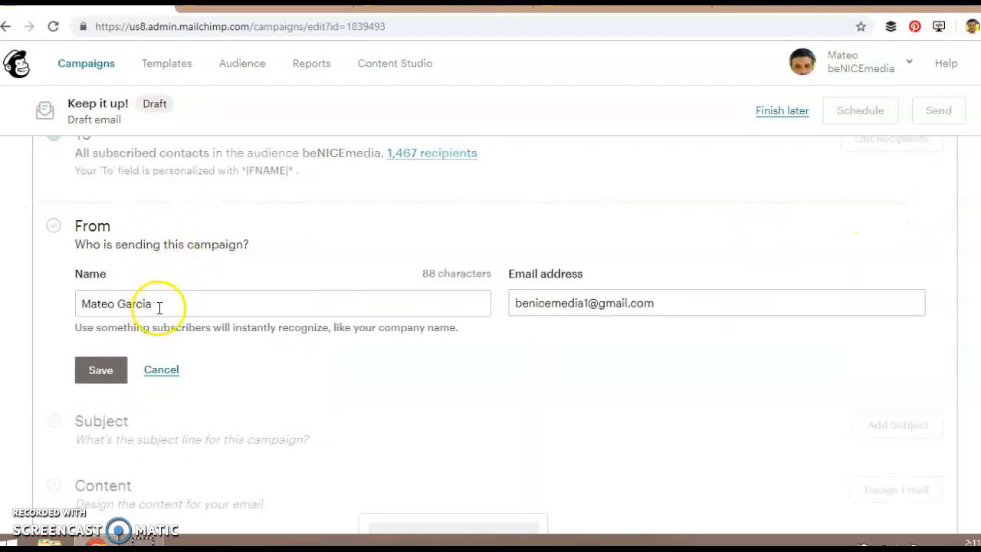
scroll(560, 247, "down", 2)
scroll(525, 269, "up", 2)
scroll(280, 297, "down", 2)
left_click(93, 224)
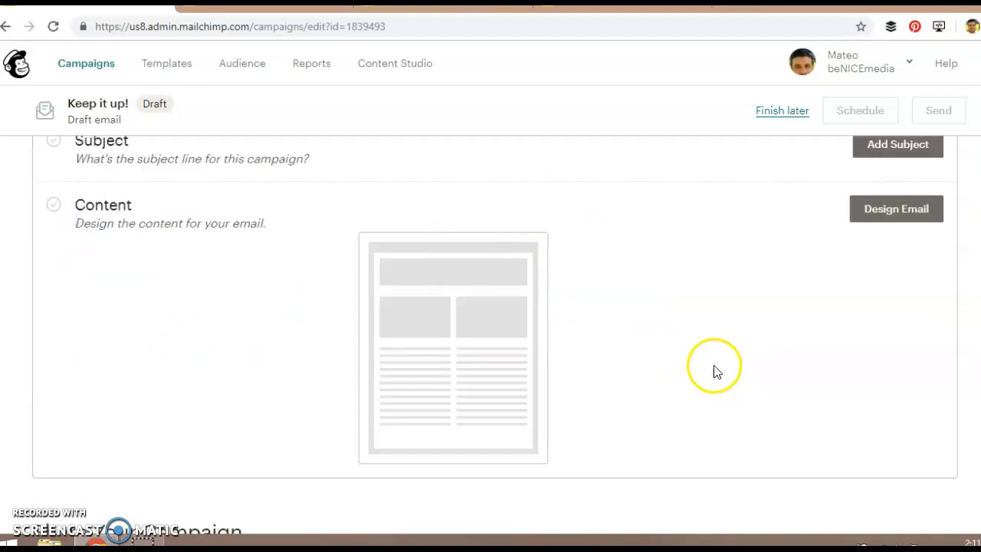
Open the campaign's subject section, examine the subject and preview text fields, and close it without entering anything.
scroll(633, 359, "up", 2)
left_click(894, 301)
left_click(225, 373)
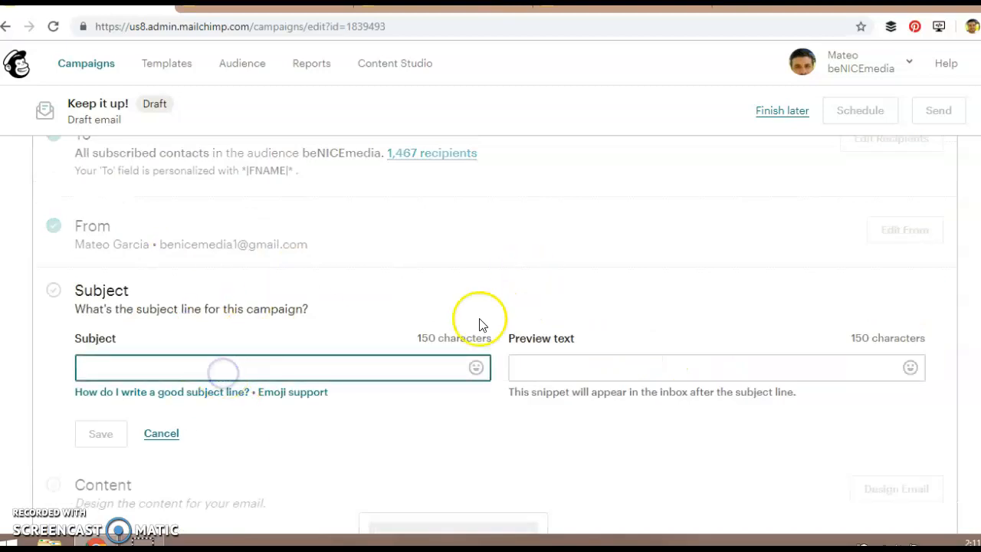
scroll(460, 322, "down", 1)
left_click(150, 357)
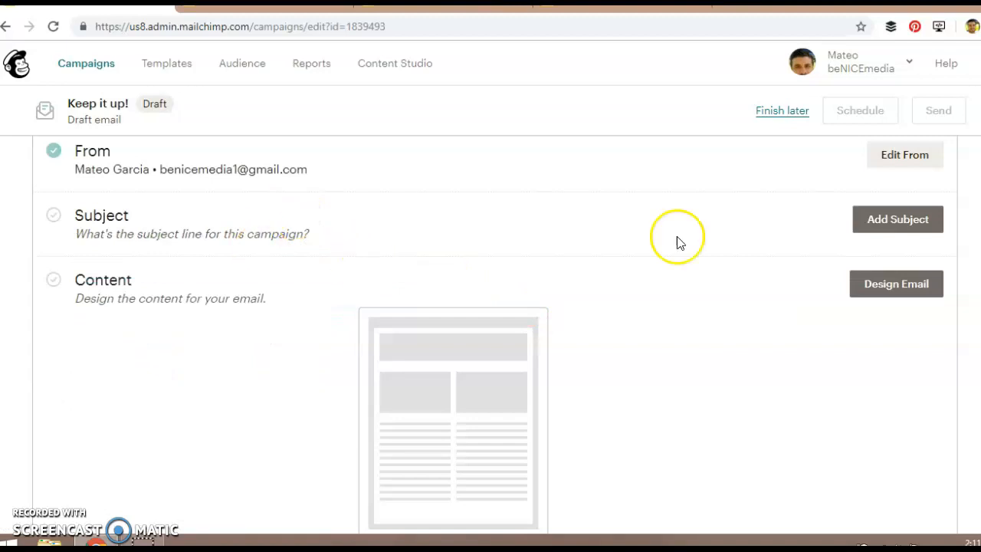
left_click(893, 223)
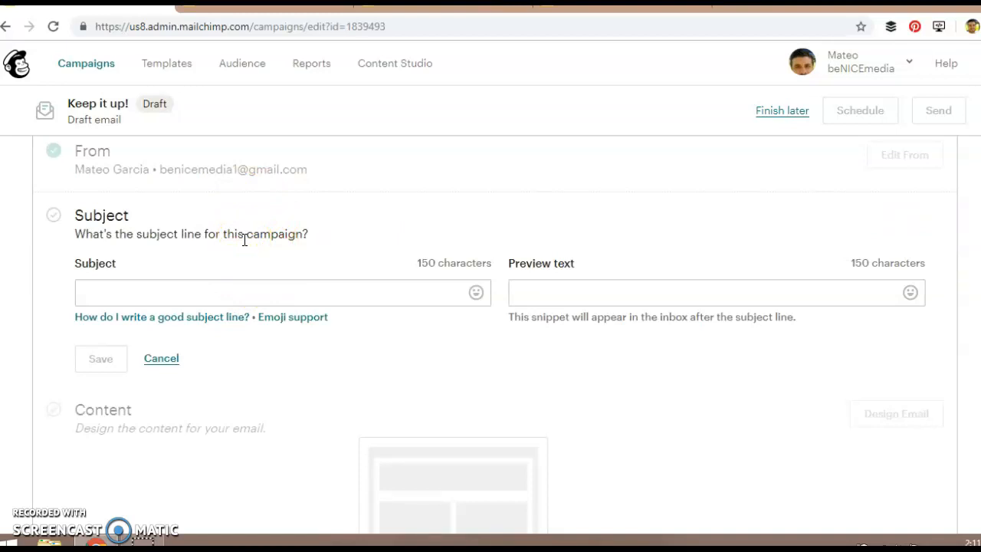
scroll(258, 314, "down", 3)
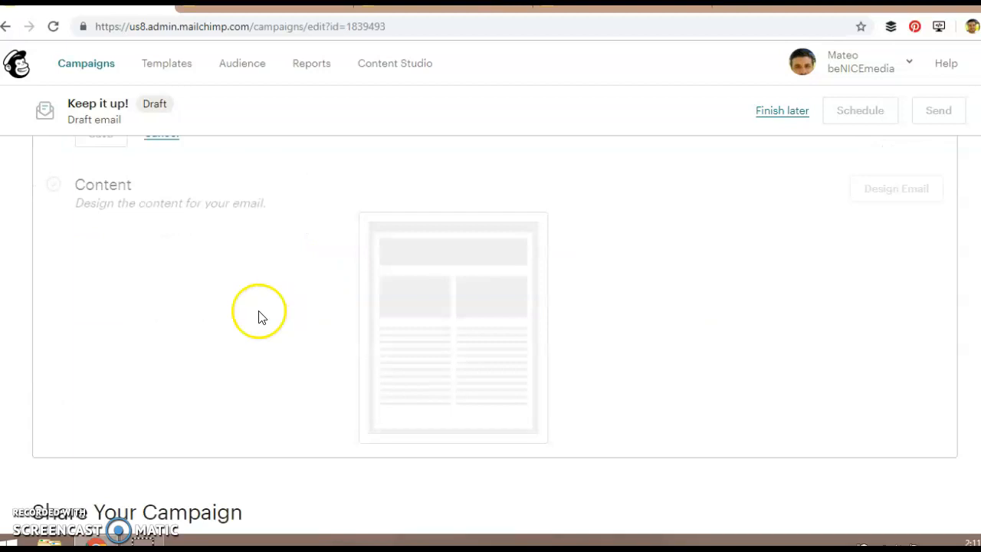
scroll(230, 321, "up", 2)
left_click(161, 284)
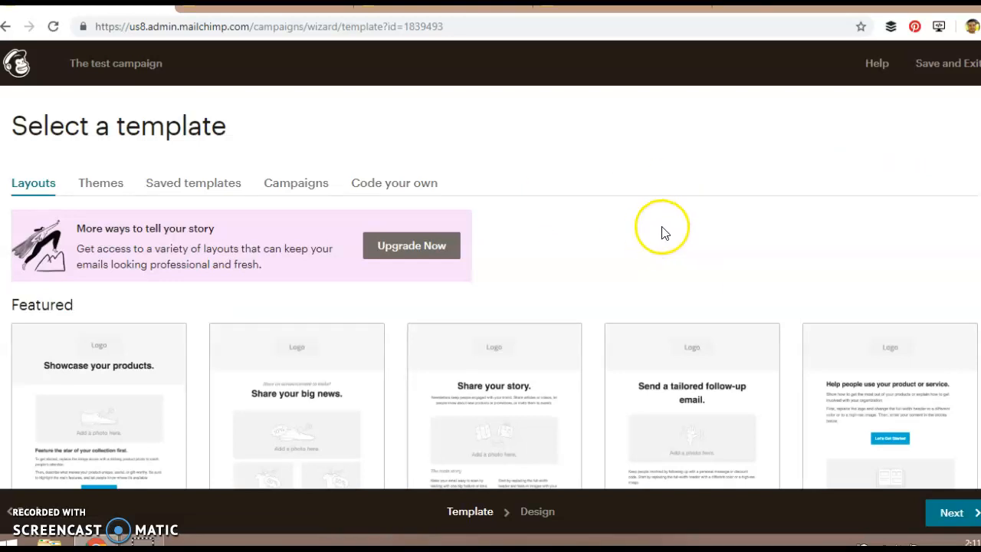
Examine the Featured and Basic layouts available for the email's design.
scroll(219, 346, "down", 5)
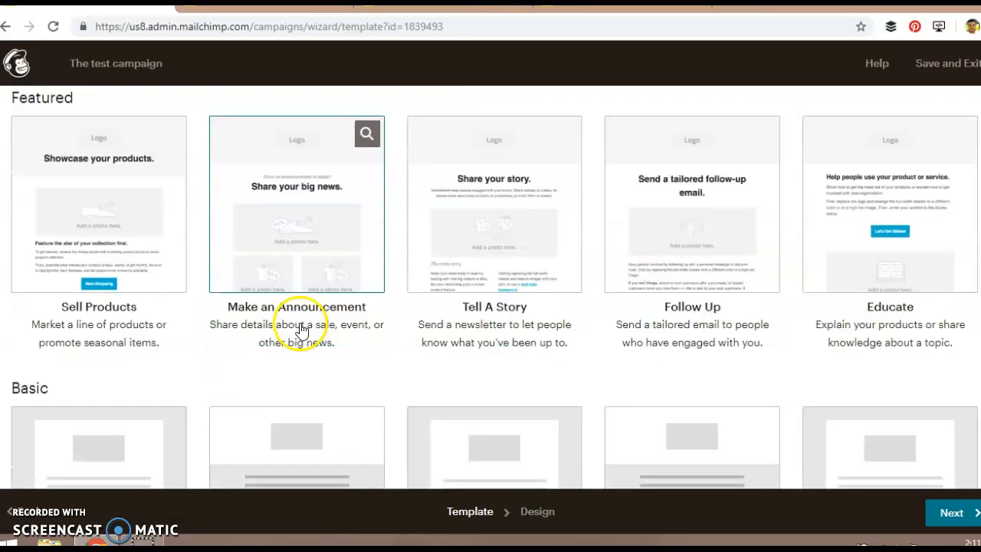
scroll(309, 372, "down", 3)
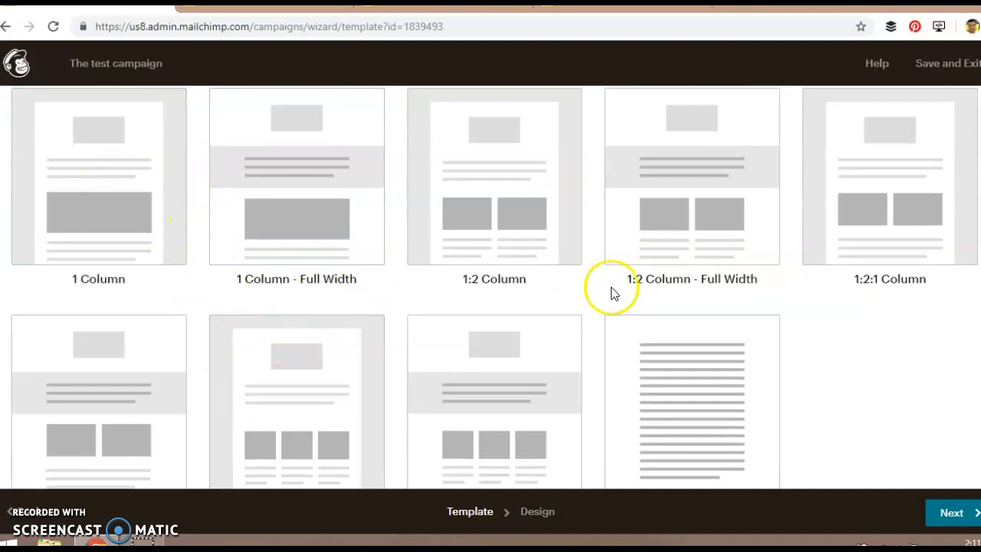
scroll(438, 272, "up", 1)
scroll(325, 306, "up", 2)
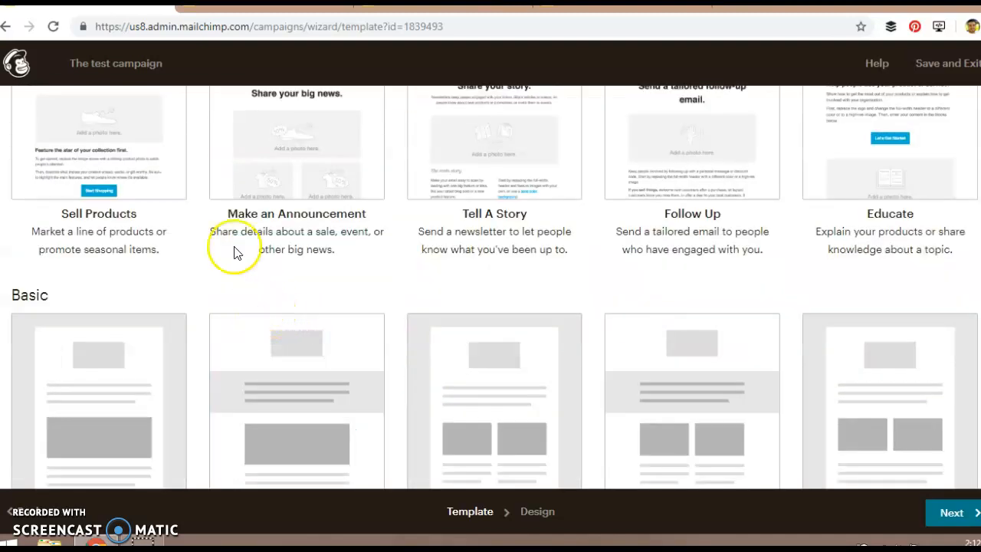
scroll(306, 208, "up", 3)
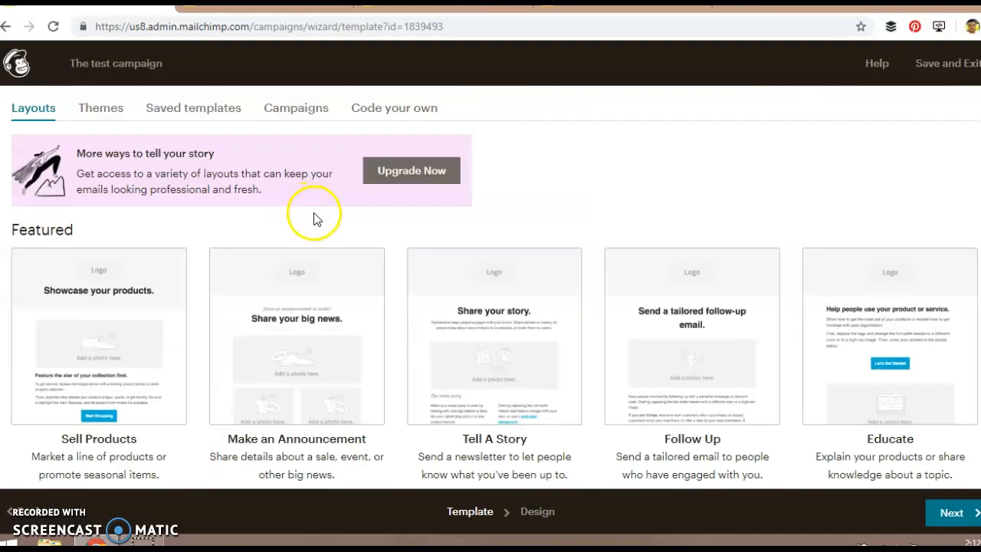
Select the saved template "Property For Sale Template The Real Estate Guy" for the email.
left_click(220, 111)
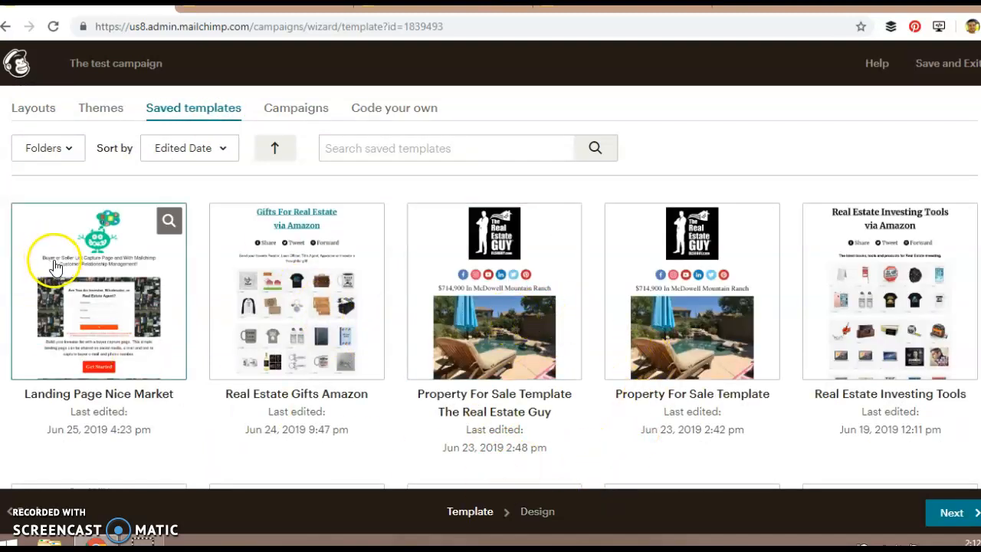
left_click(494, 317)
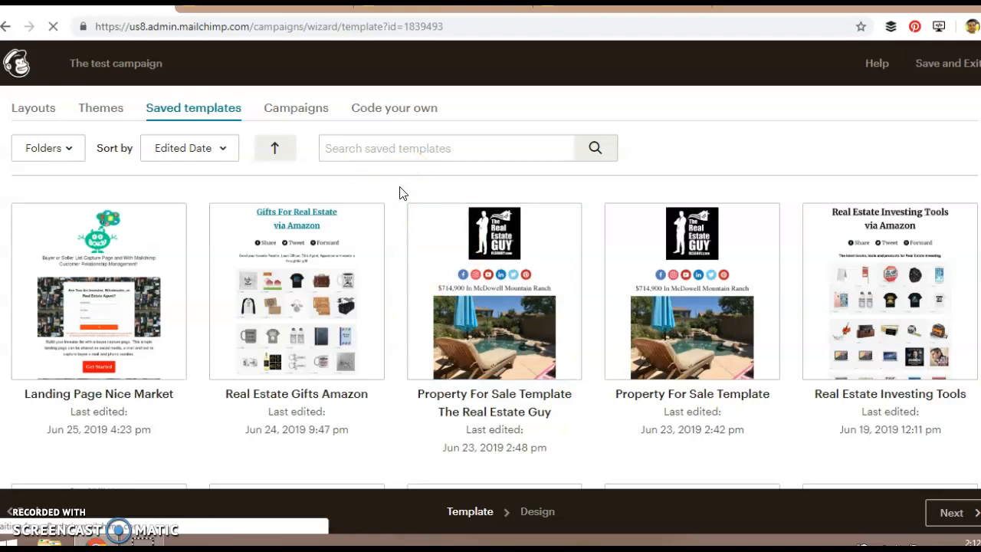
left_click(446, 237)
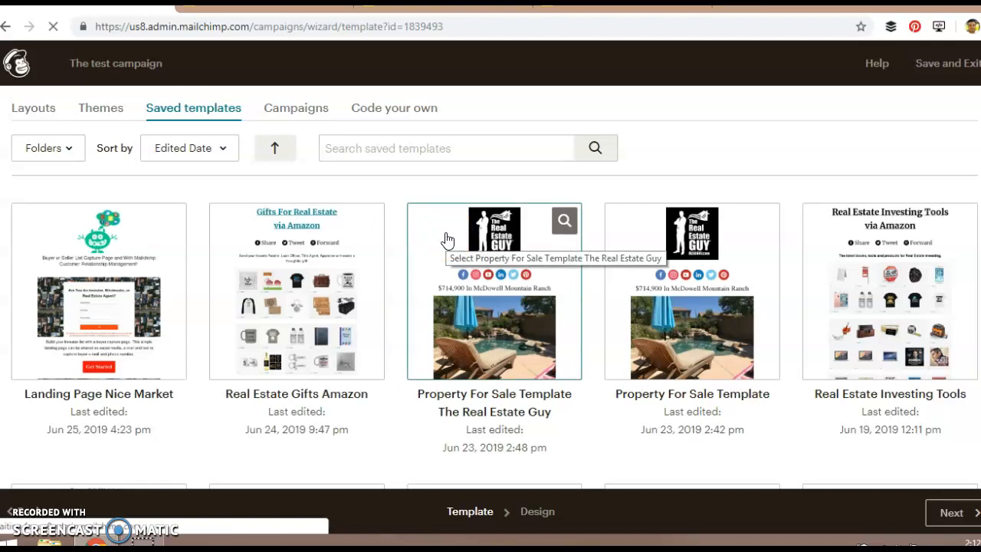
left_click(455, 260)
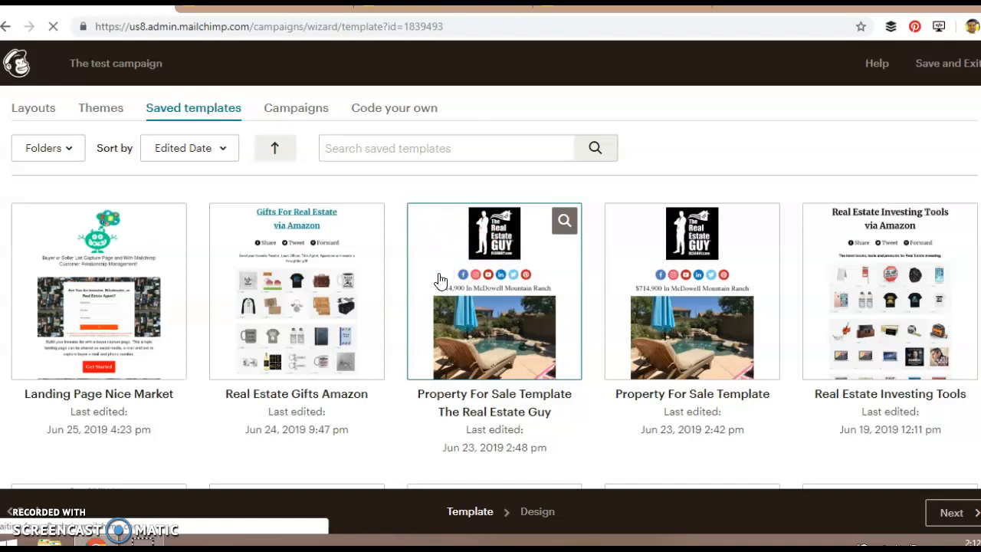
Insert an Image block below the logo, browse the stored image files, and close the image library without choosing one.
left_click(431, 244)
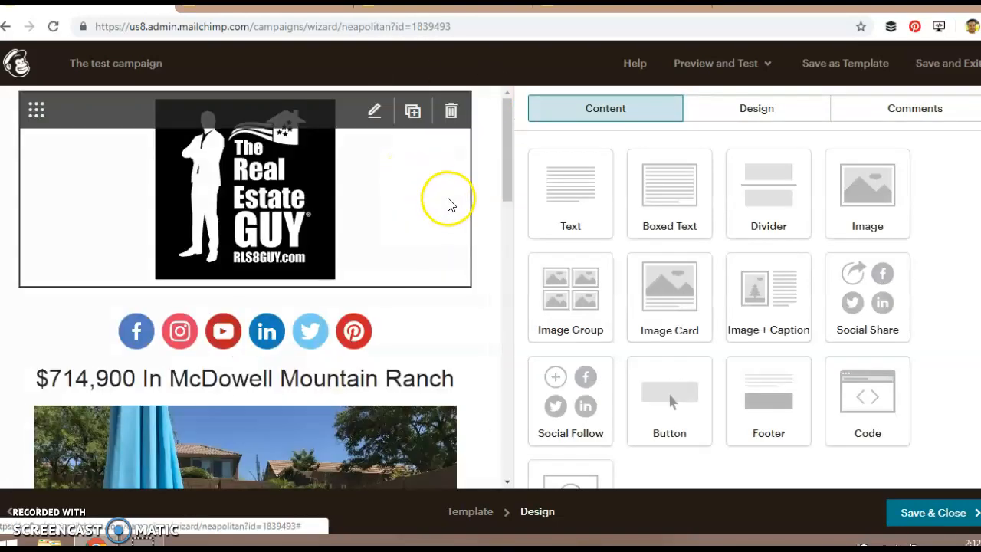
scroll(478, 341, "down", 2)
scroll(486, 344, "up", 2)
left_click_drag(557, 274, 329, 308)
left_click(622, 203)
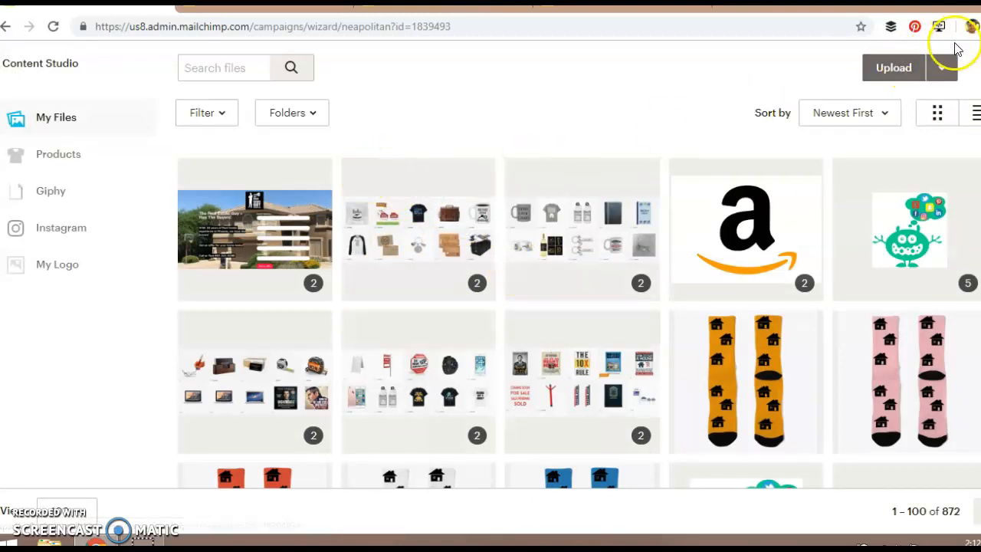
left_click(978, 68)
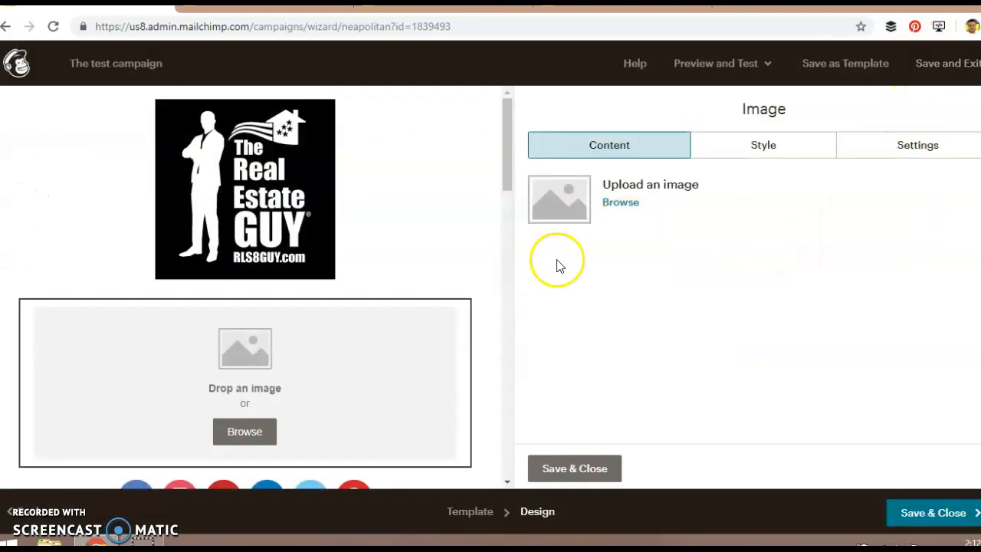
Delete the empty Image block below the logo.
mouse_move(435, 391)
left_click(451, 319)
left_click(324, 349)
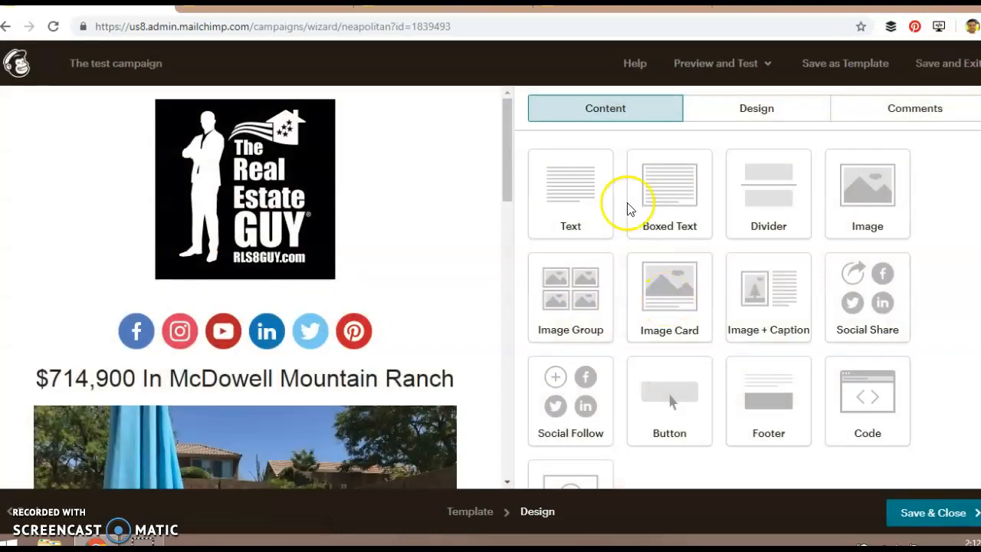
Try adding a Text block below the logo and delete it from the email.
left_click_drag(569, 207, 323, 308)
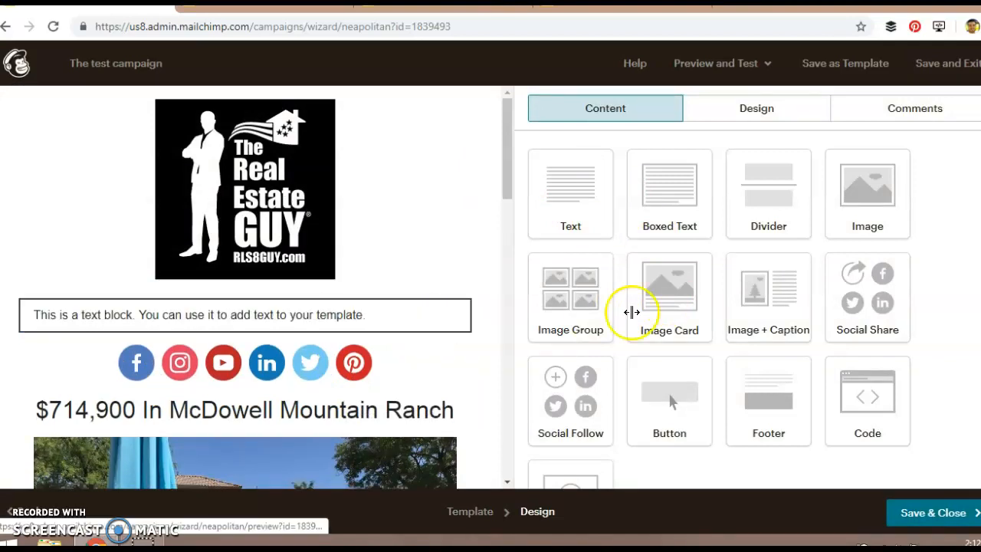
left_click_drag(849, 249, 566, 257)
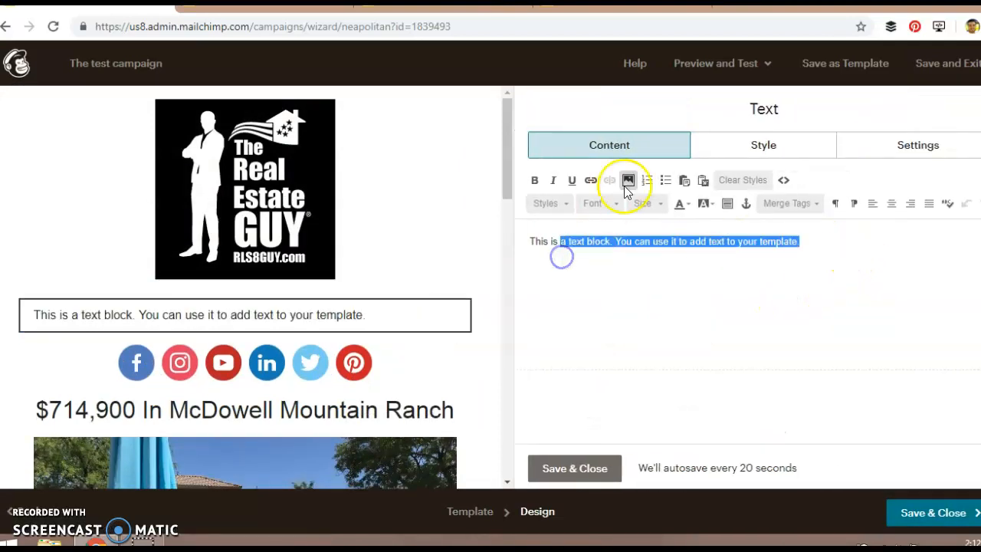
left_click(452, 317)
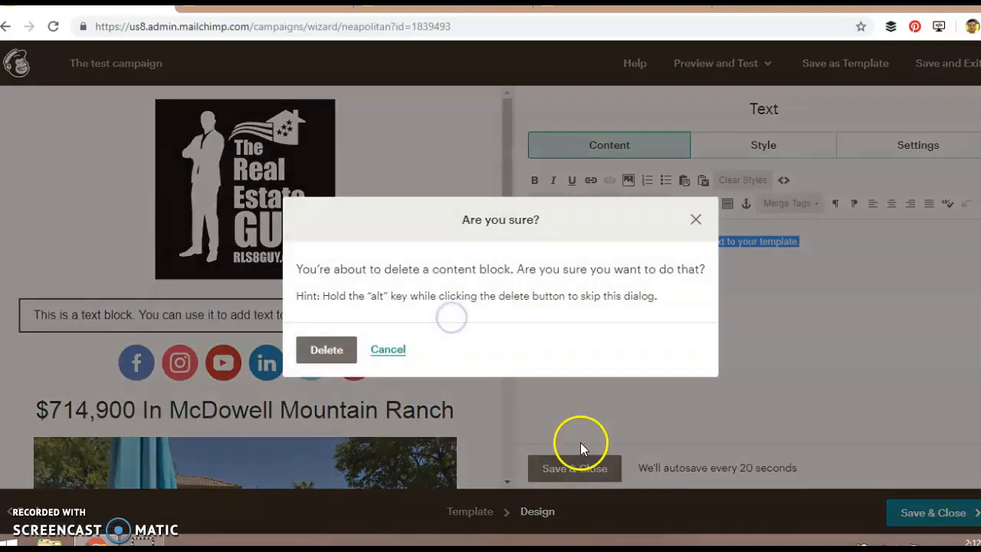
left_click(341, 354)
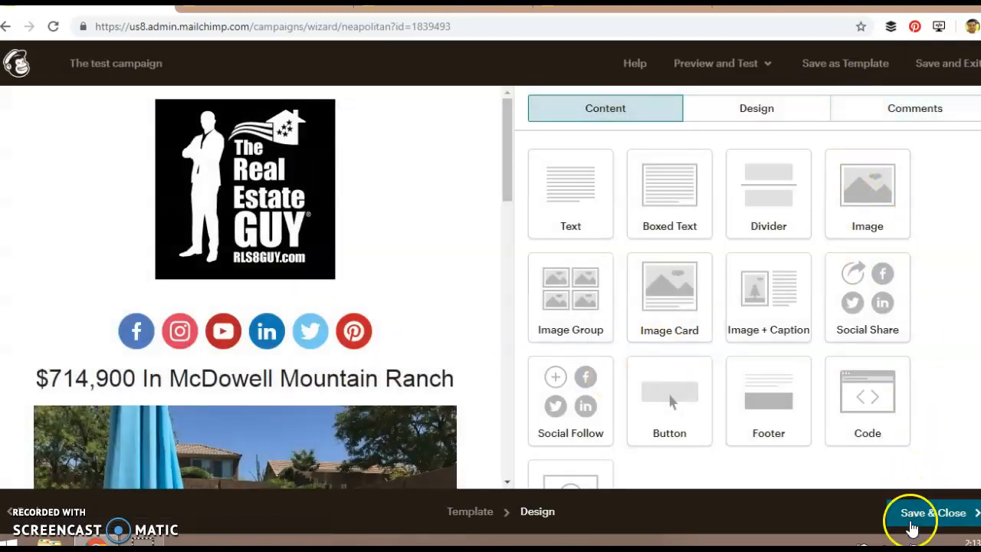
Save and close the email design, and review the campaign's recipient, sender, subject and content sections.
left_click(912, 520)
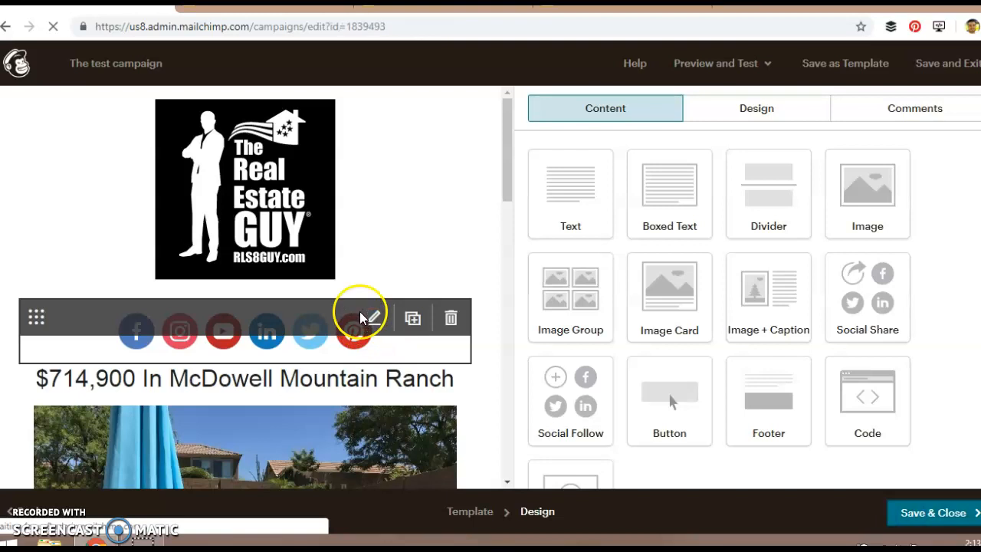
scroll(543, 294, "down", 4)
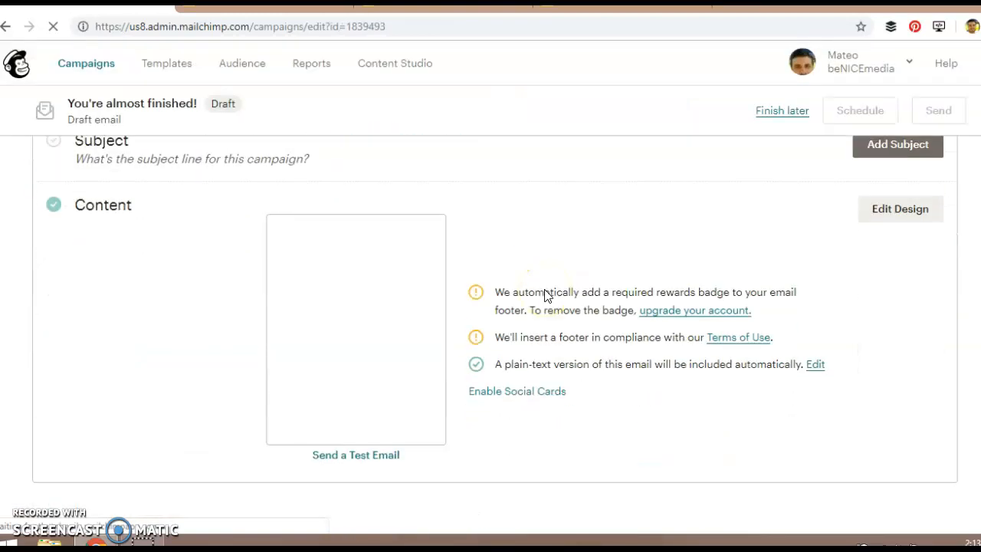
scroll(549, 307, "down", 3)
scroll(550, 328, "up", 7)
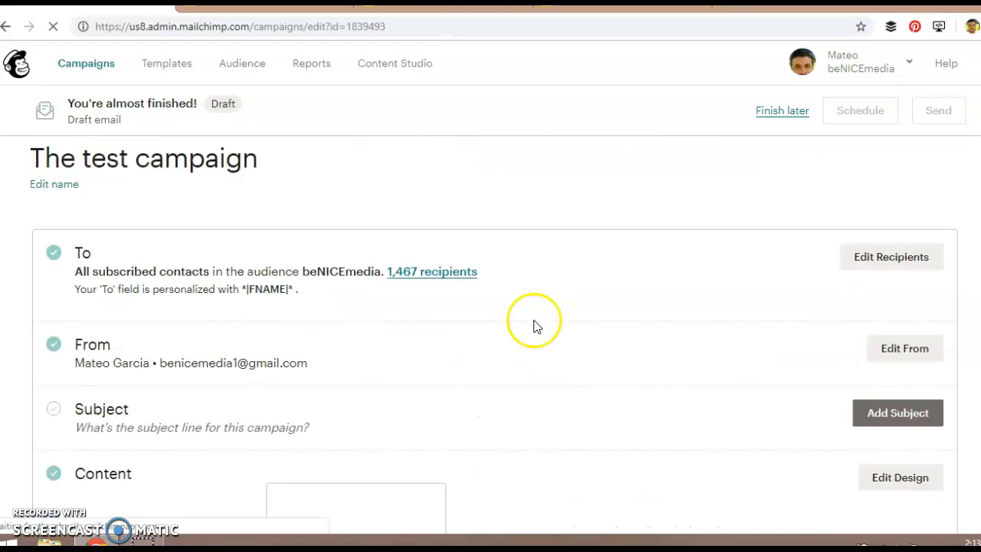
scroll(613, 292, "down", 3)
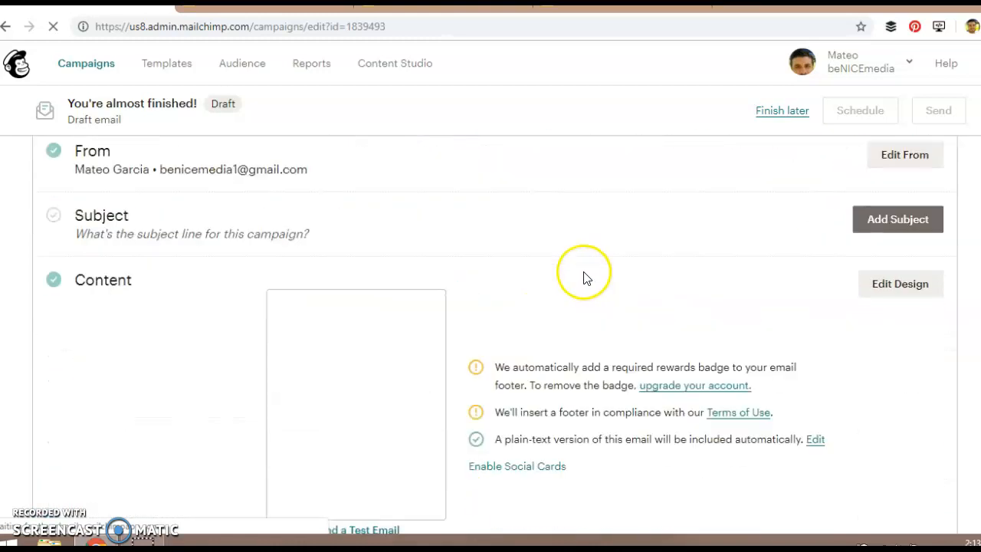
scroll(649, 288, "up", 3)
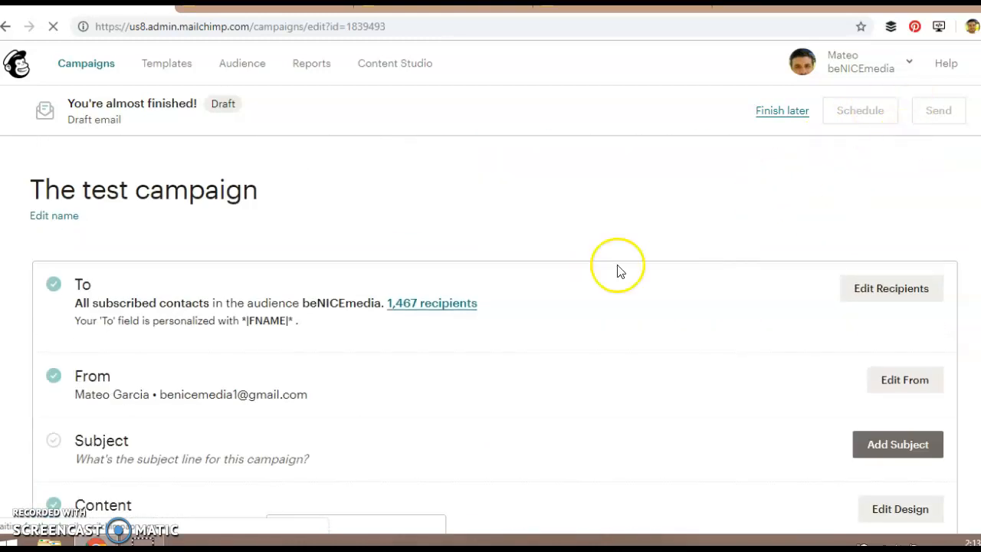
scroll(618, 269, "down", 2)
Set the campaign's subject line to "Test subject" and save it.
left_click(891, 297)
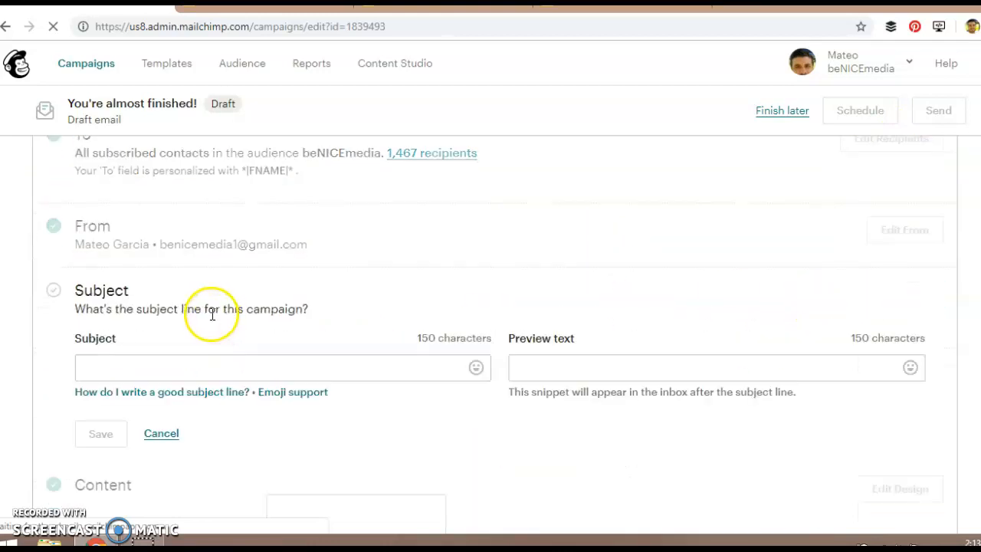
left_click(210, 360)
type("Test su")
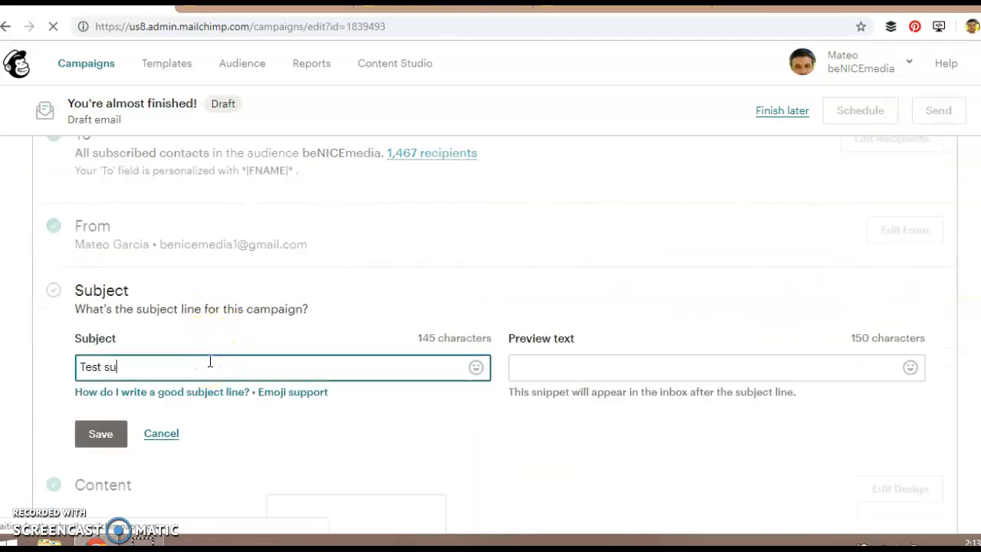
left_click(98, 426)
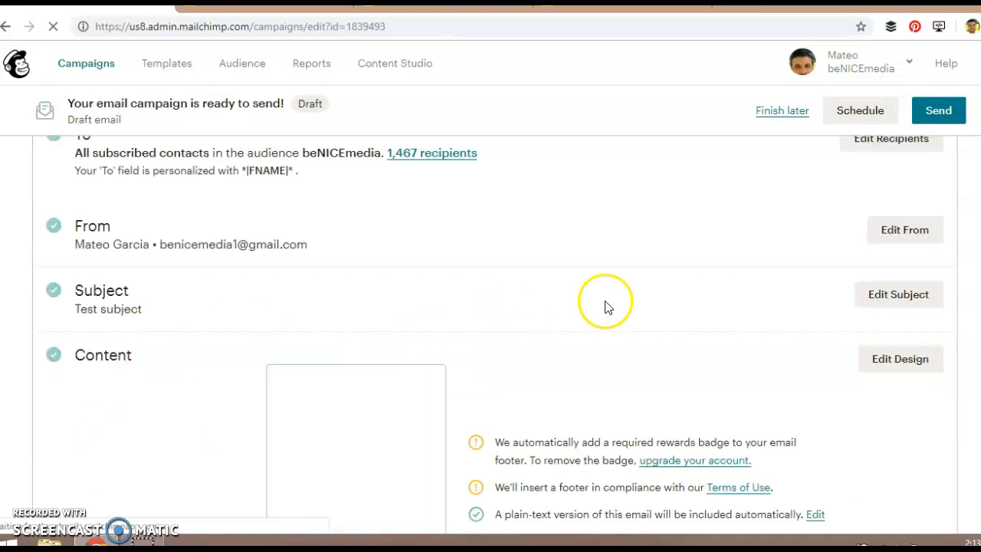
Review the campaign's content, sharing and social post sections, and leave the campaign as a draft to finish another time.
scroll(609, 308, "down", 2)
scroll(622, 337, "down", 8)
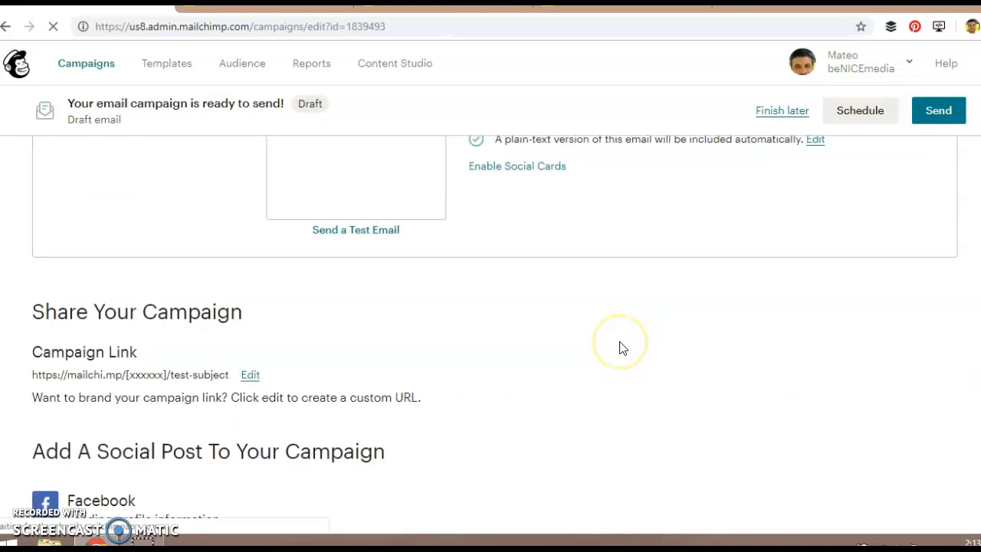
scroll(521, 274, "up", 1)
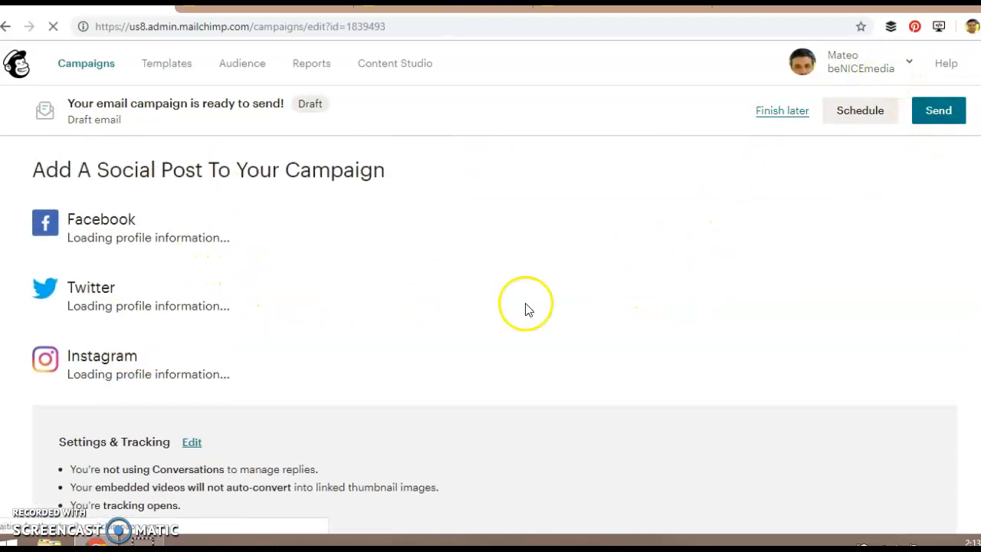
scroll(429, 295, "up", 2)
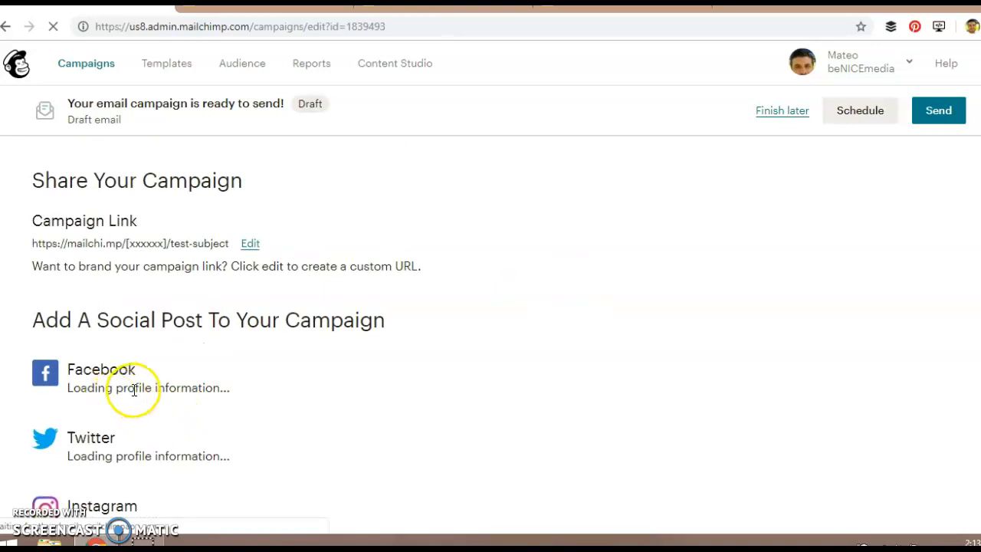
scroll(167, 452, "up", 10)
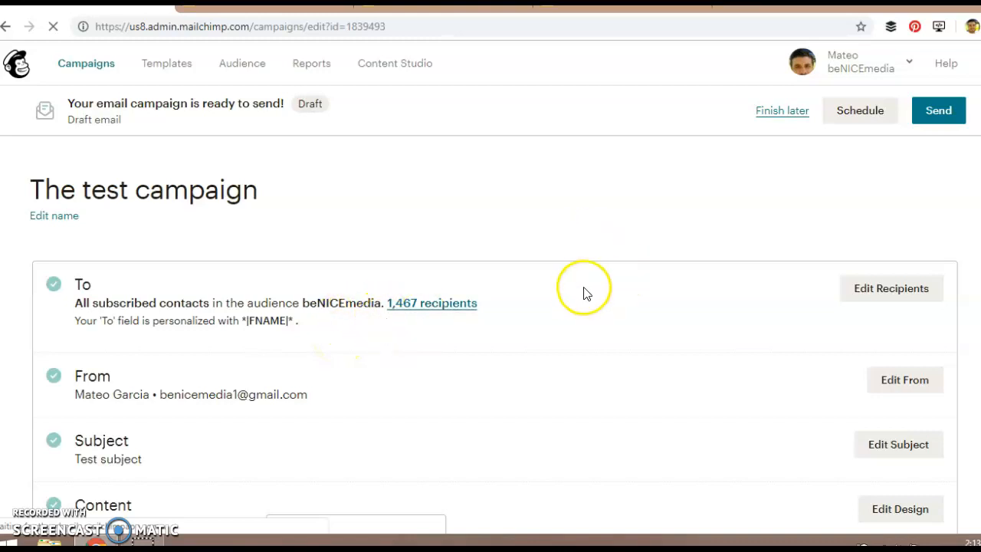
scroll(493, 311, "down", 15)
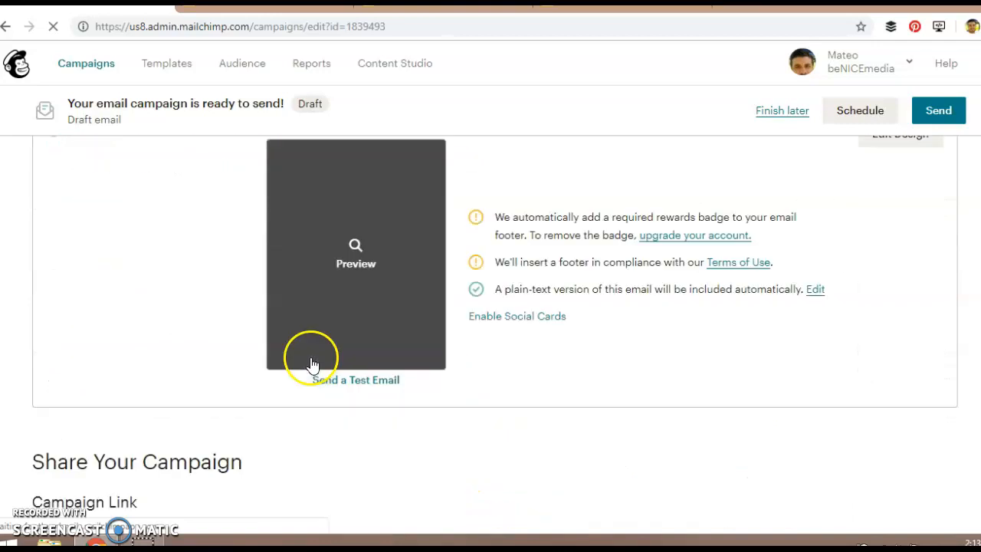
scroll(420, 372, "up", 15)
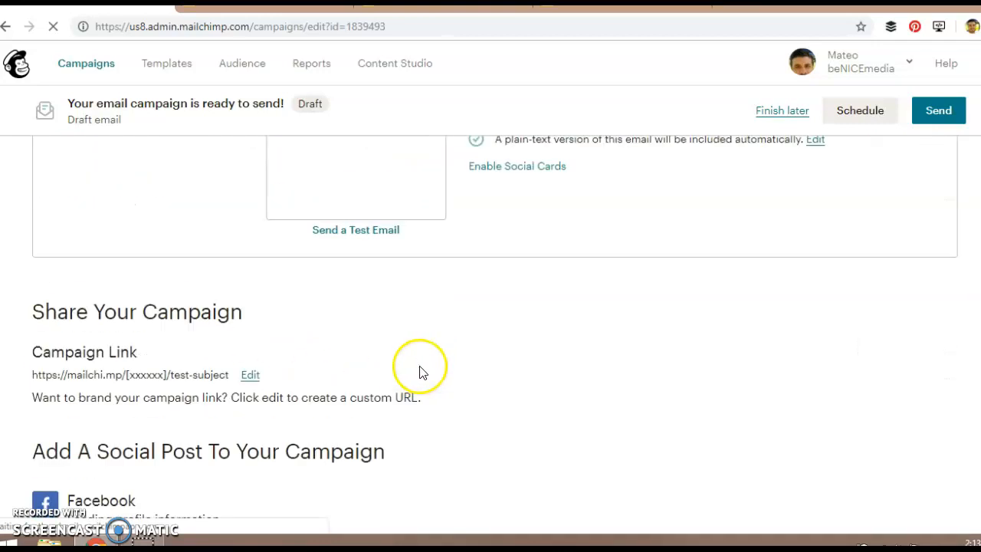
left_click(774, 112)
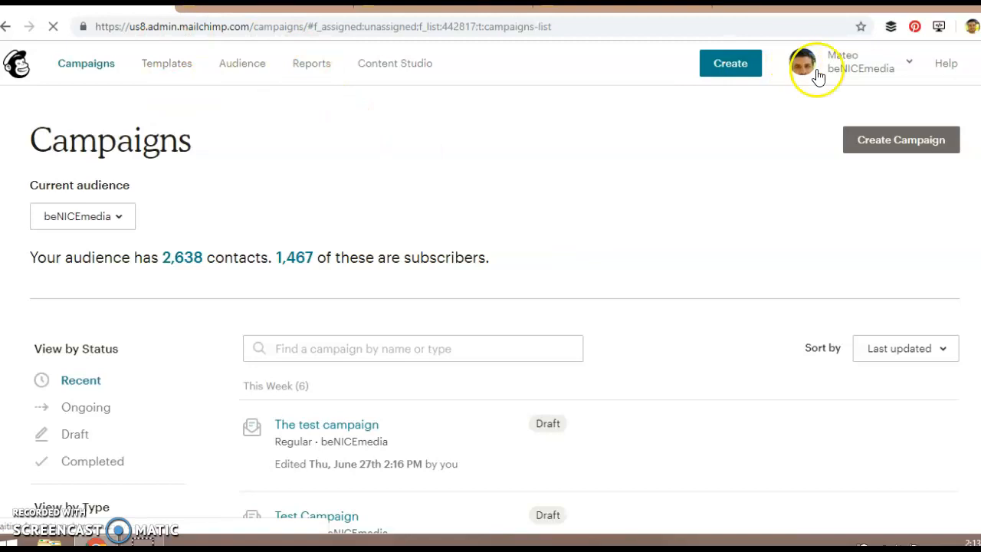
Log out of the beNICEmedia account and log in to the Zion Housing account with its saved username and password.
left_click(869, 69)
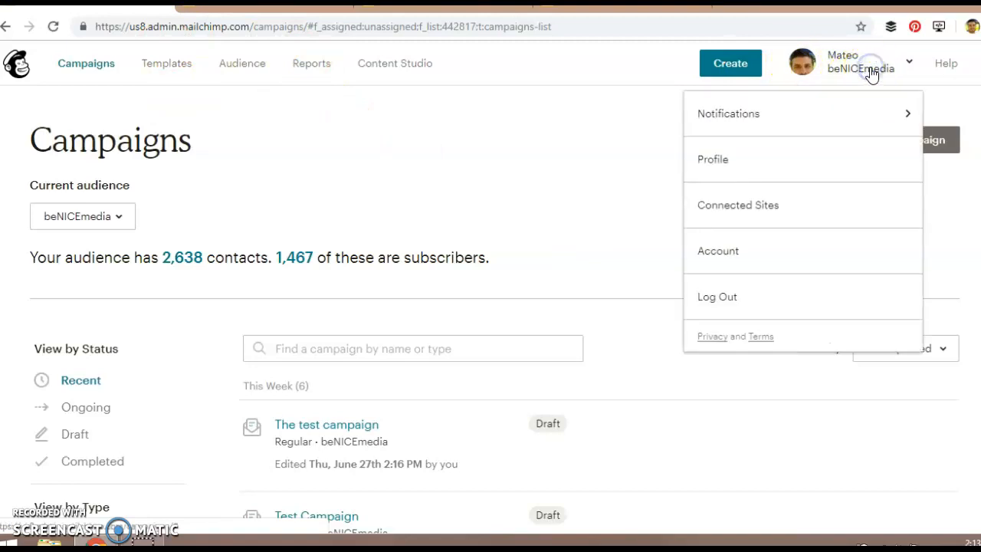
left_click(734, 298)
left_click(134, 401)
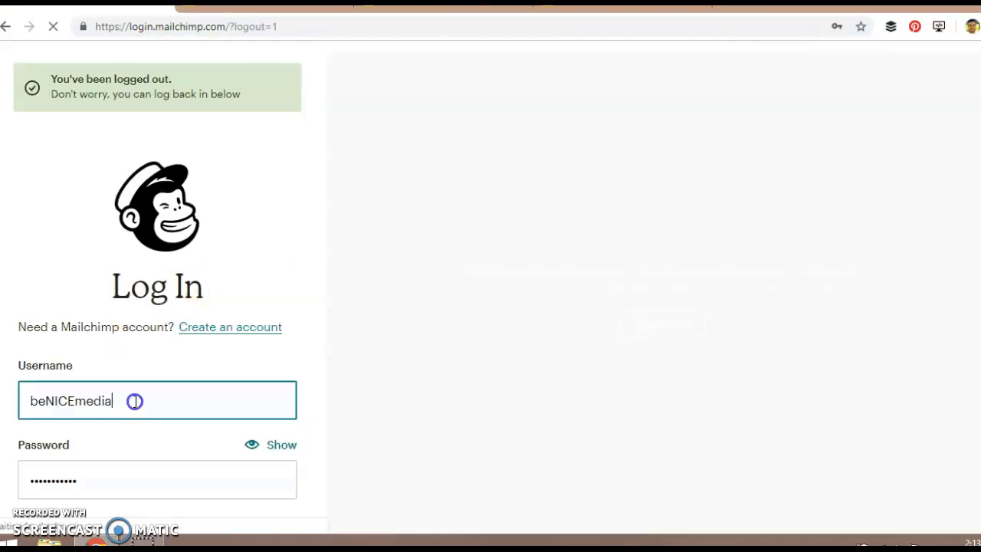
left_click_drag(134, 402, 10, 398)
key("BackSpace")
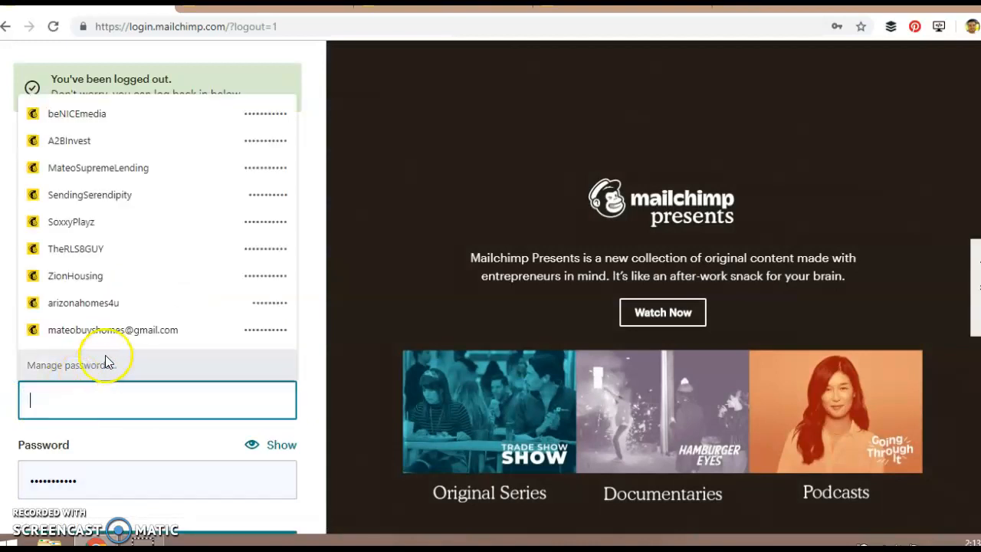
left_click(84, 282)
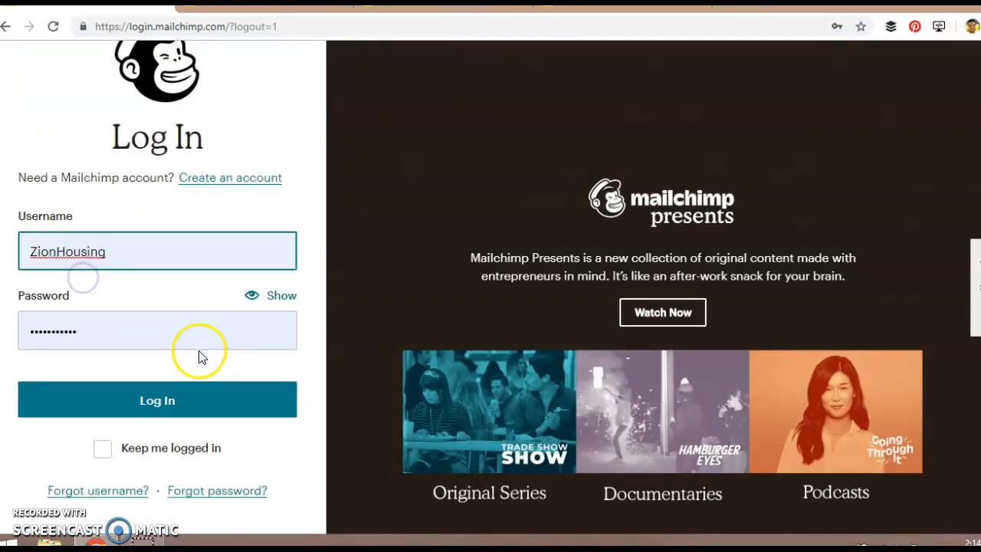
left_click(162, 403)
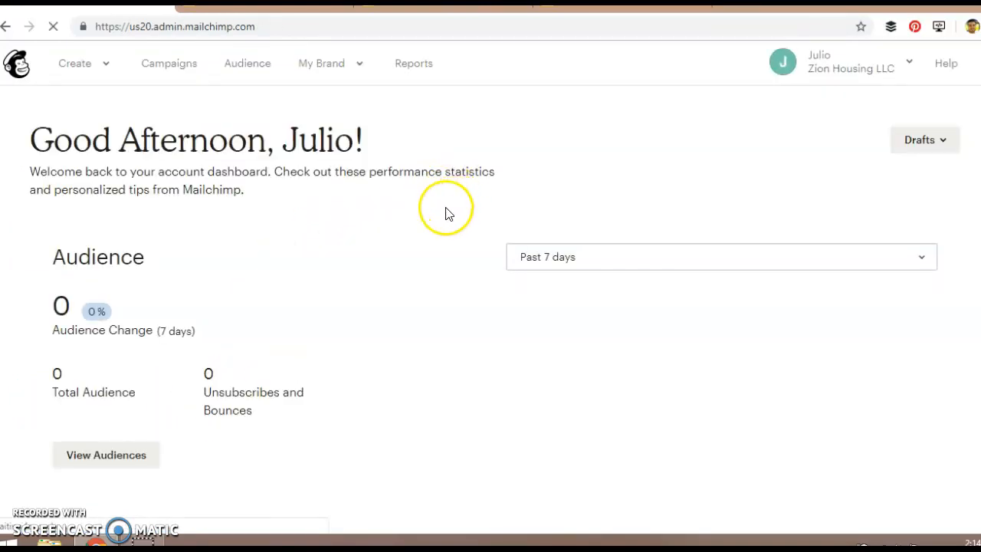
Open the account's campaigns list and view the Zion Housing cash buyers landing page in its own browser tab.
left_click(176, 65)
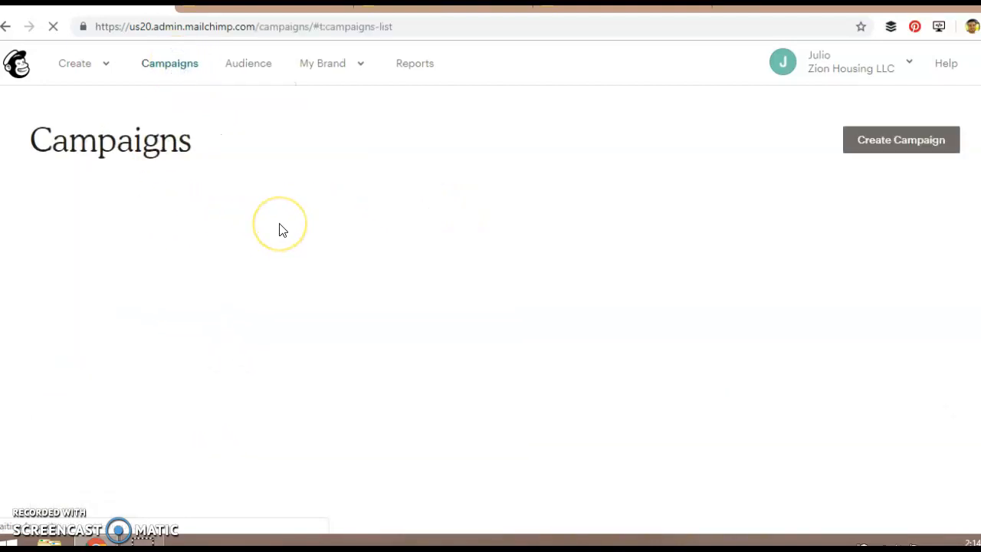
scroll(398, 261, "down", 4)
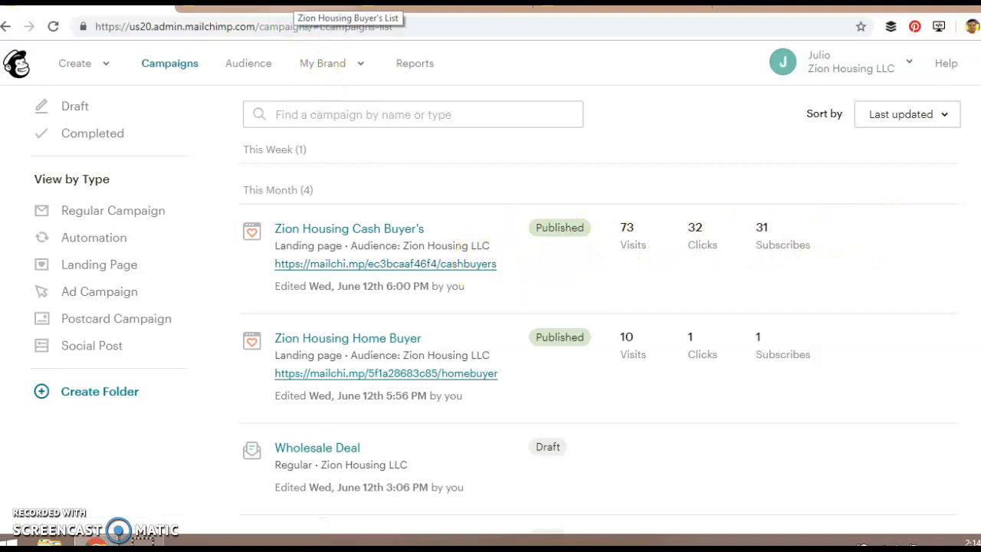
left_click(299, 6)
scroll(656, 287, "down", 3)
scroll(656, 288, "up", 3)
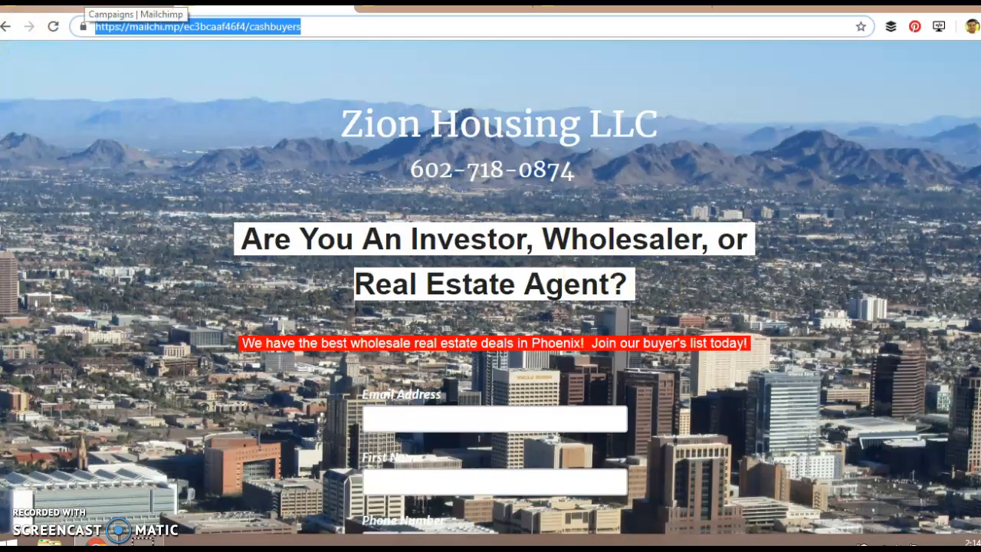
left_click(92, 3)
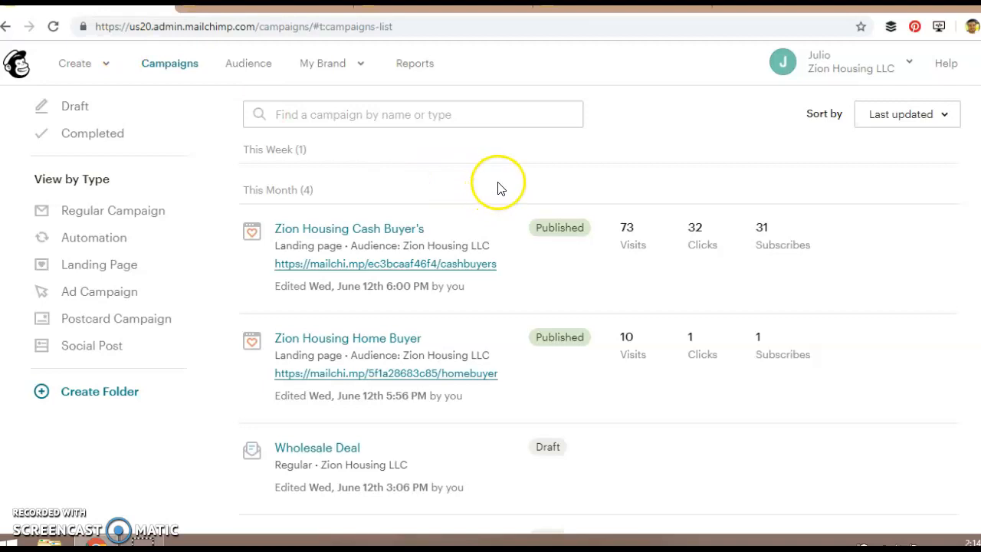
Open the report for the Zion Housing Cash Buyer's landing page and examine its visits and clicks chart.
scroll(498, 187, "down", 1)
scroll(510, 194, "up", 2)
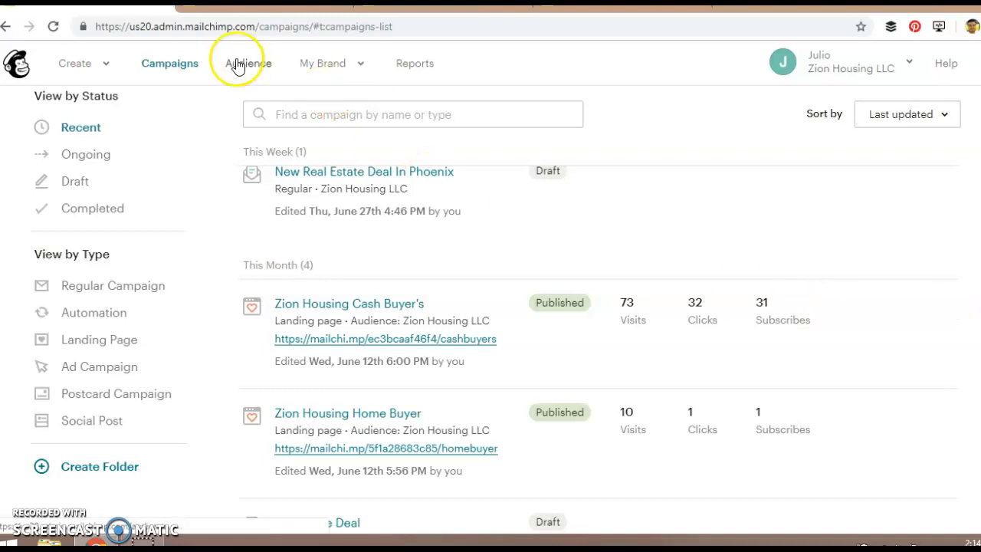
left_click(880, 313)
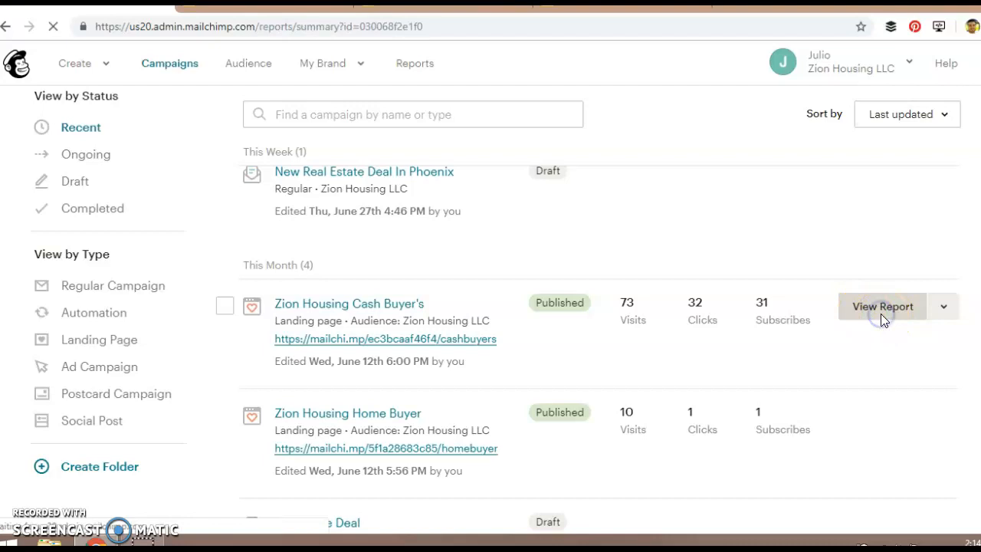
scroll(420, 283, "down", 6)
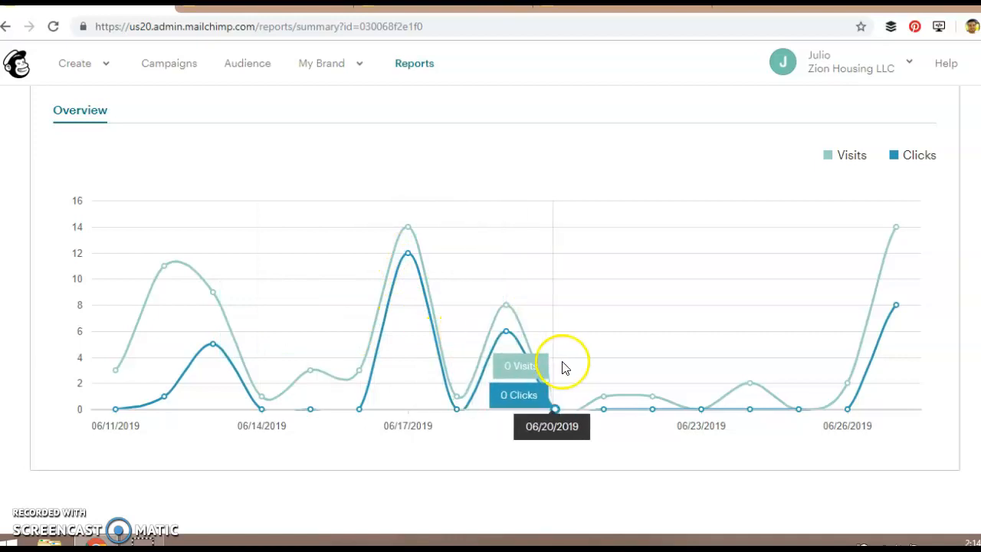
Review the landing page report's chart and summary figures, and open the Zion Housing LLC audience overview.
scroll(287, 393, "up", 1)
scroll(284, 391, "down", 1)
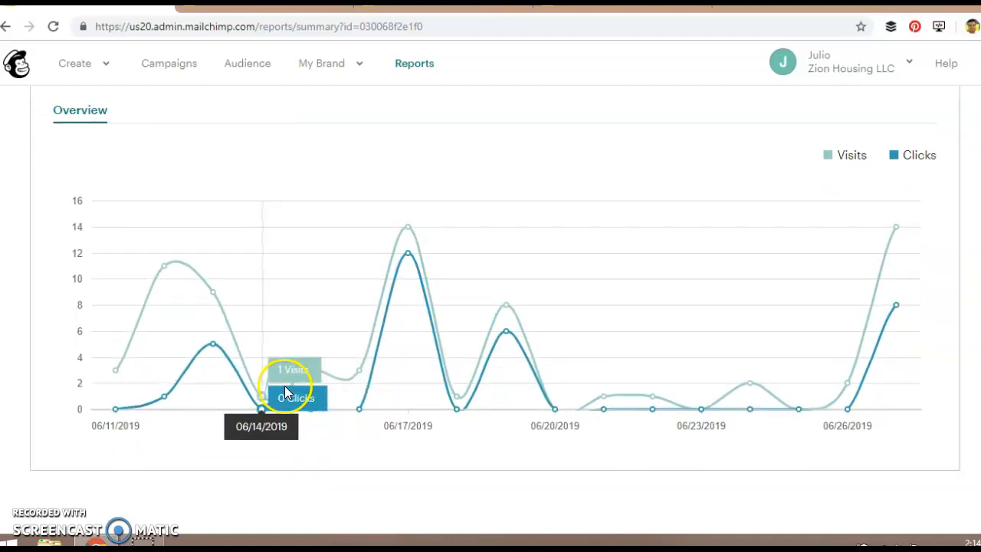
scroll(284, 392, "up", 6)
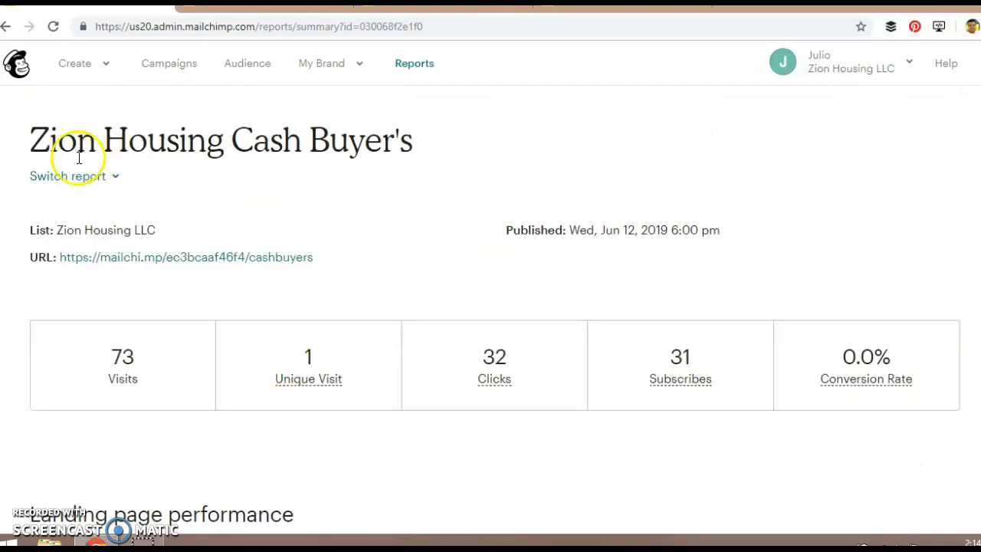
left_click(233, 64)
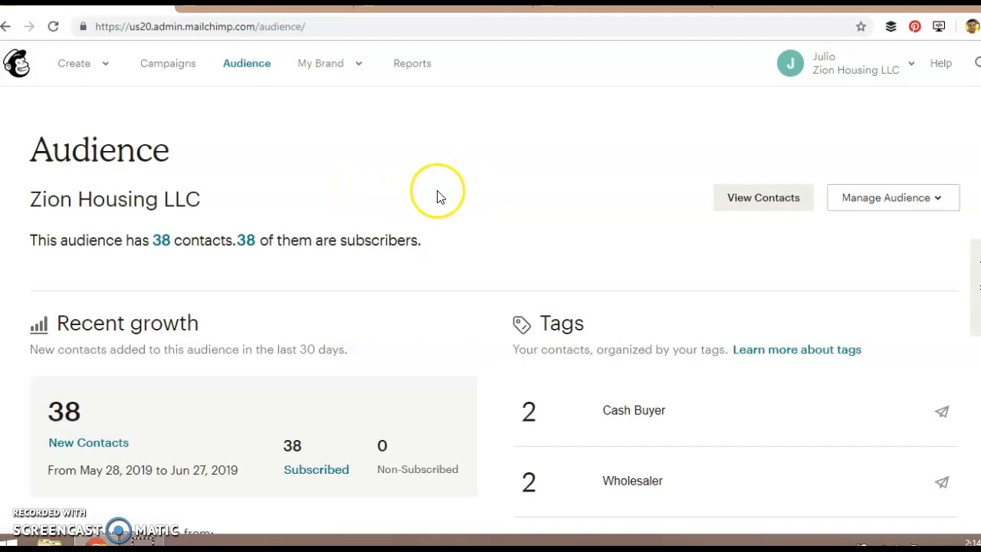
View the available creation types, from Email and Ads to Postcard and Social Post, and close the list without choosing one.
left_click(102, 63)
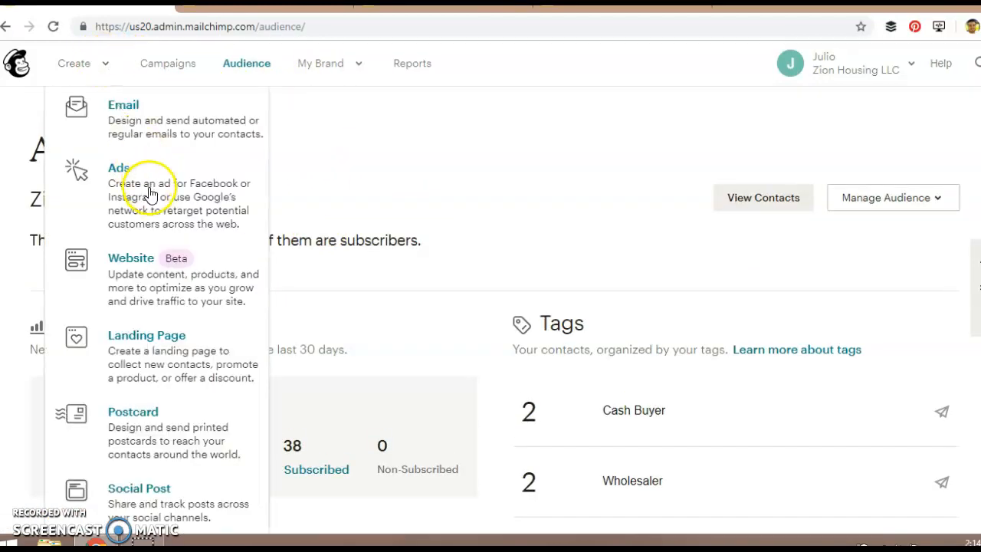
scroll(165, 240, "down", 2)
scroll(138, 416, "down", 2)
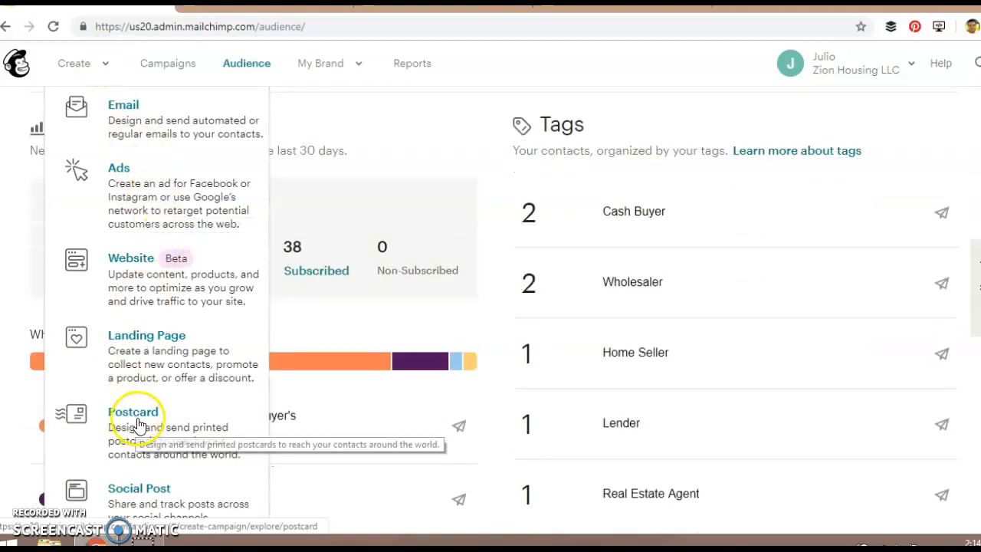
scroll(318, 268, "up", 4)
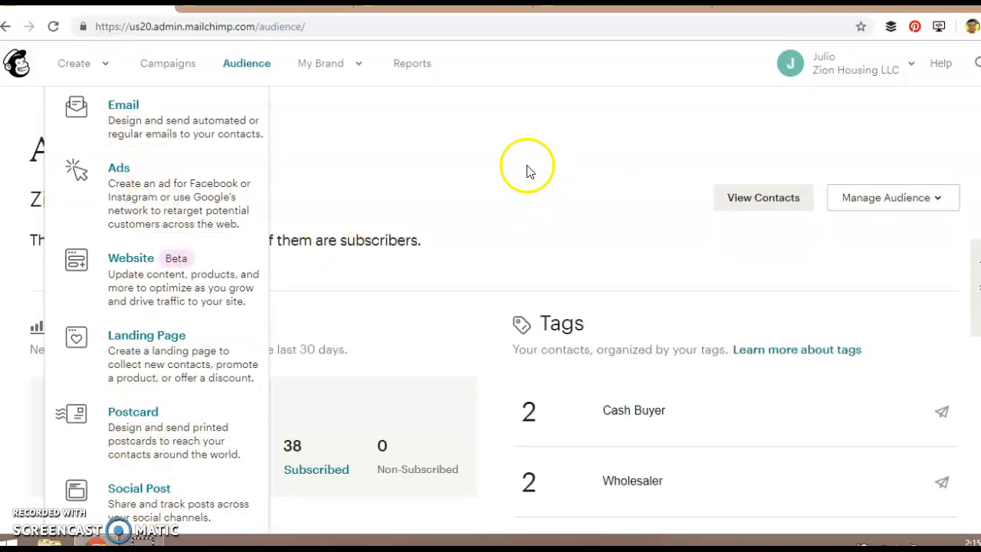
left_click(482, 146)
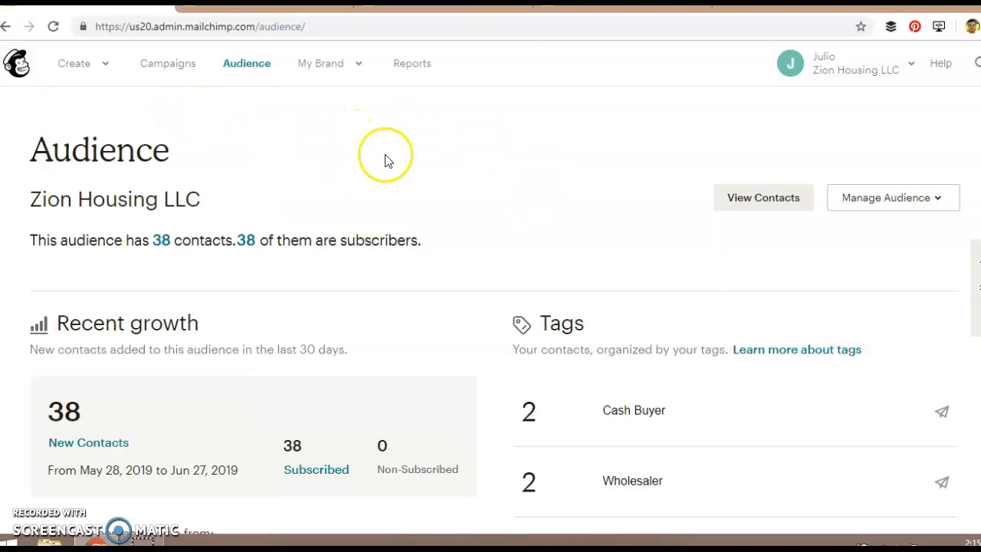
Examine the audience overview's recent growth, contact sources, tags and engagement sections.
scroll(383, 180, "down", 1)
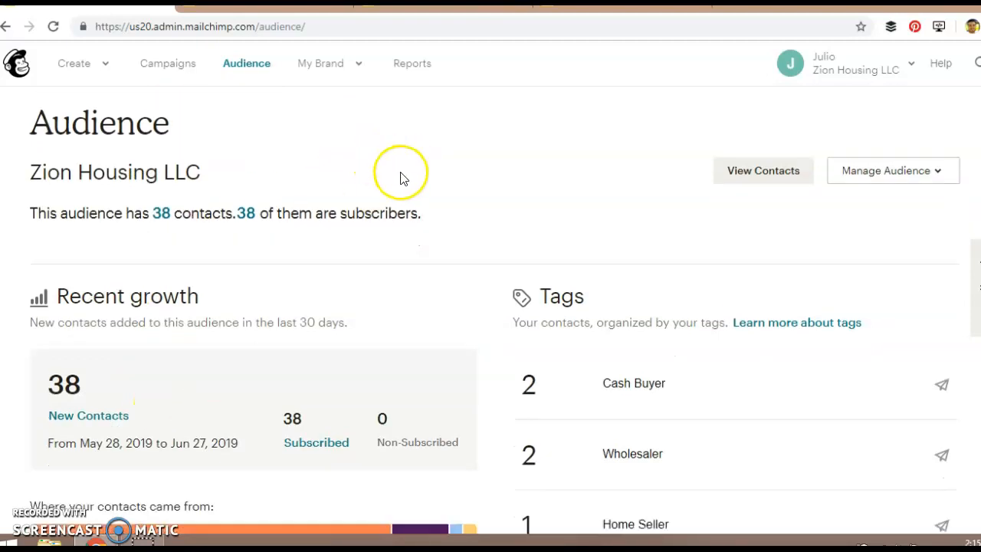
scroll(357, 241, "up", 1)
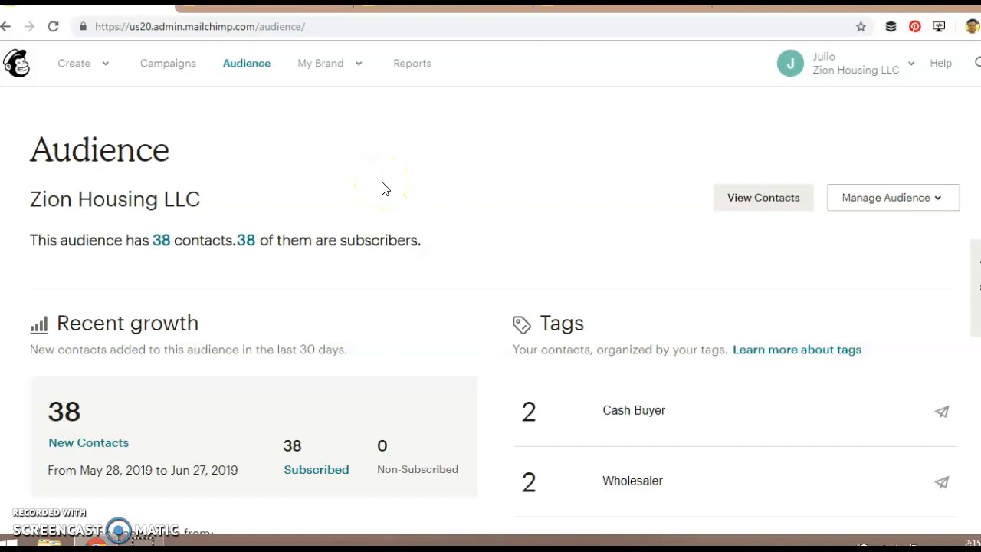
scroll(375, 210, "down", 2)
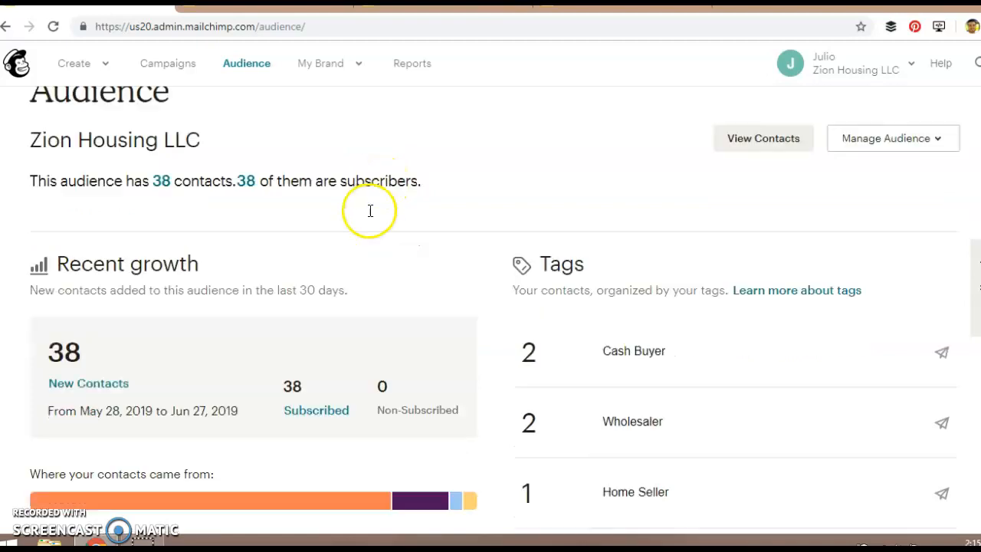
scroll(430, 245, "down", 2)
scroll(319, 226, "up", 4)
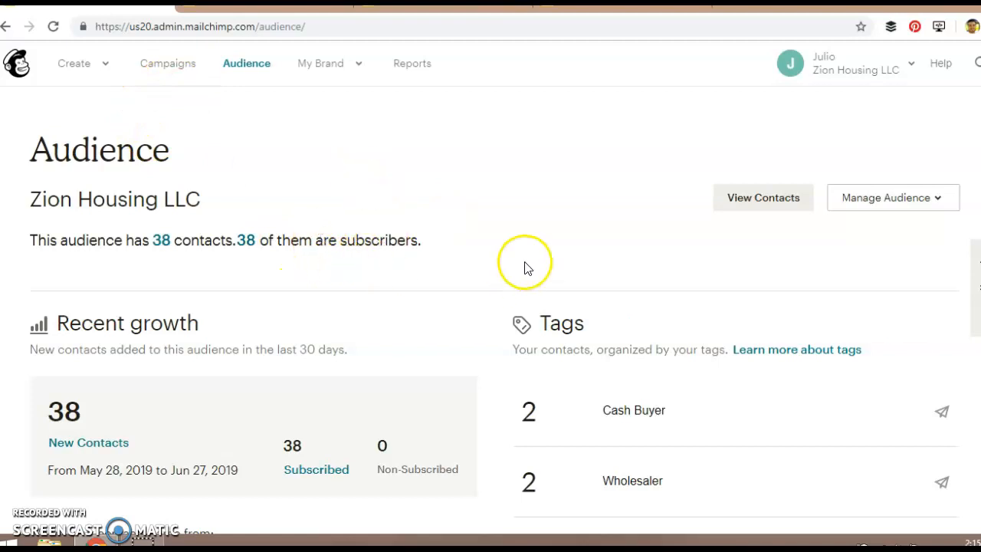
scroll(360, 306, "down", 3)
scroll(363, 317, "up", 3)
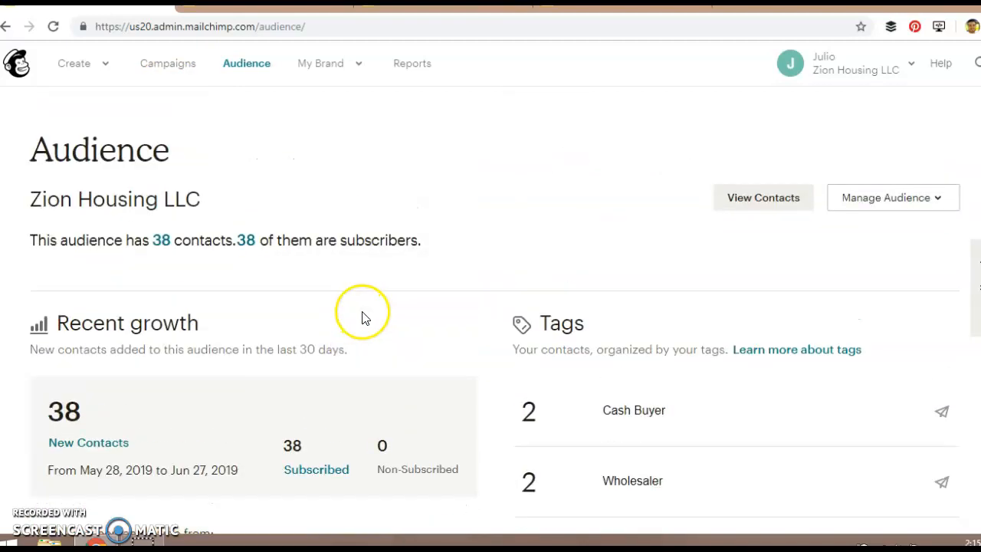
scroll(383, 314, "down", 7)
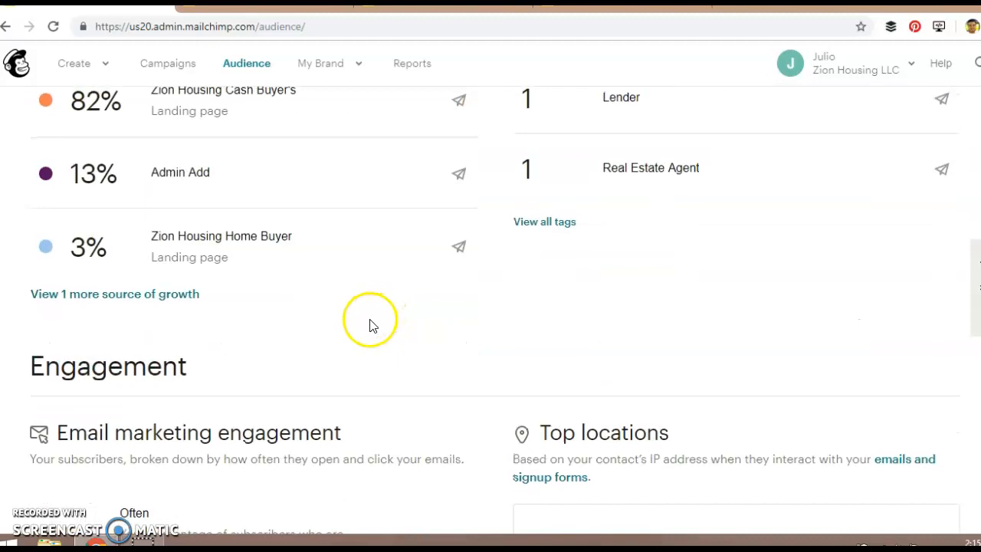
scroll(371, 326, "up", 3)
scroll(370, 326, "up", 3)
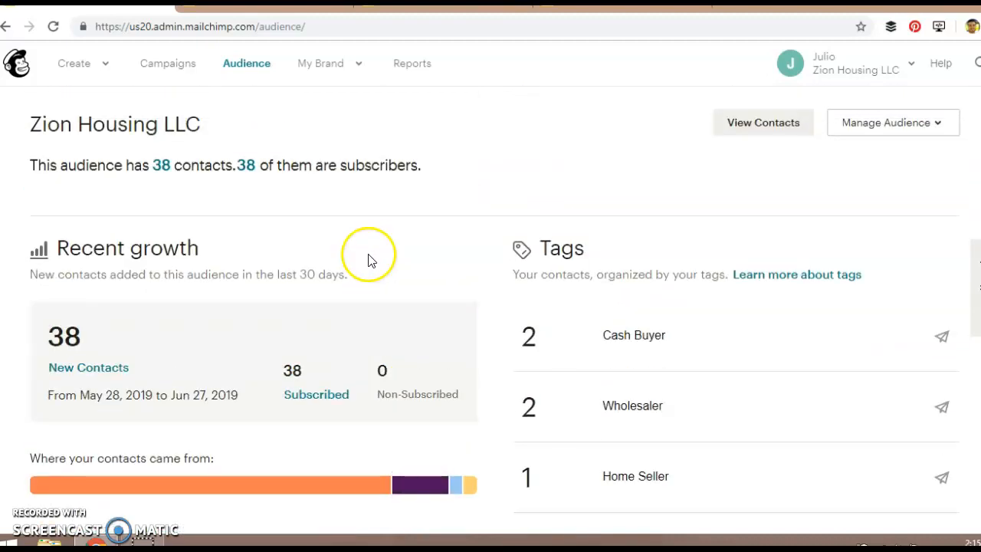